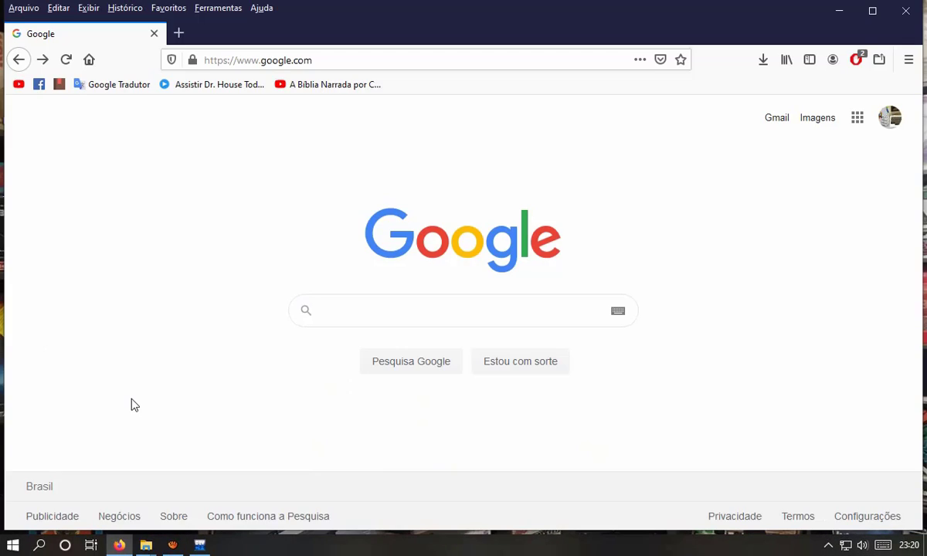
Search Google for 'double dragon sprites'
click(389, 313)
text(do)
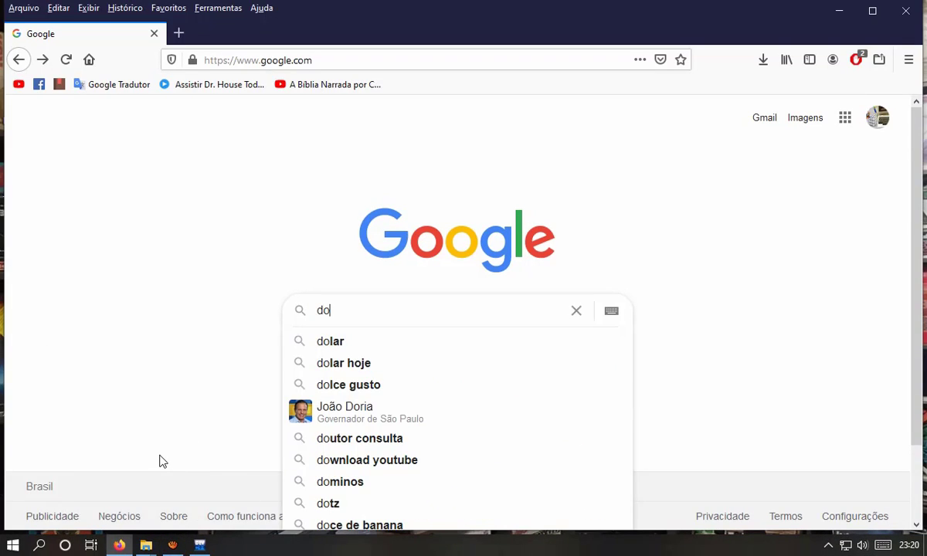
text(uble)
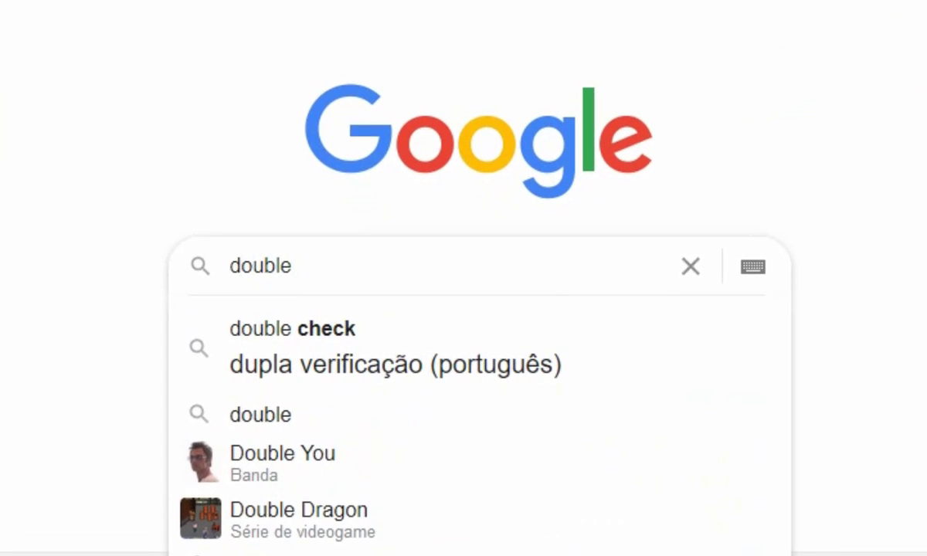
text( drago)
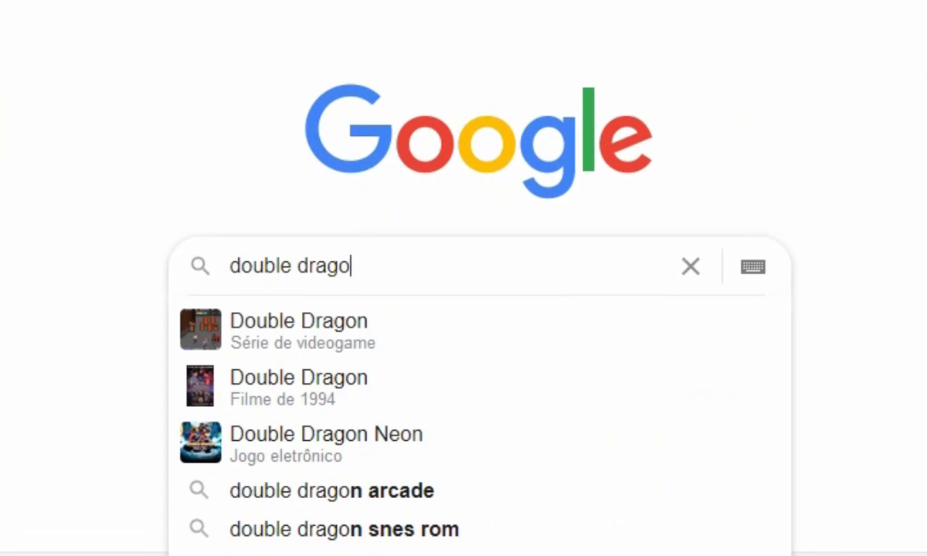
text(n sp)
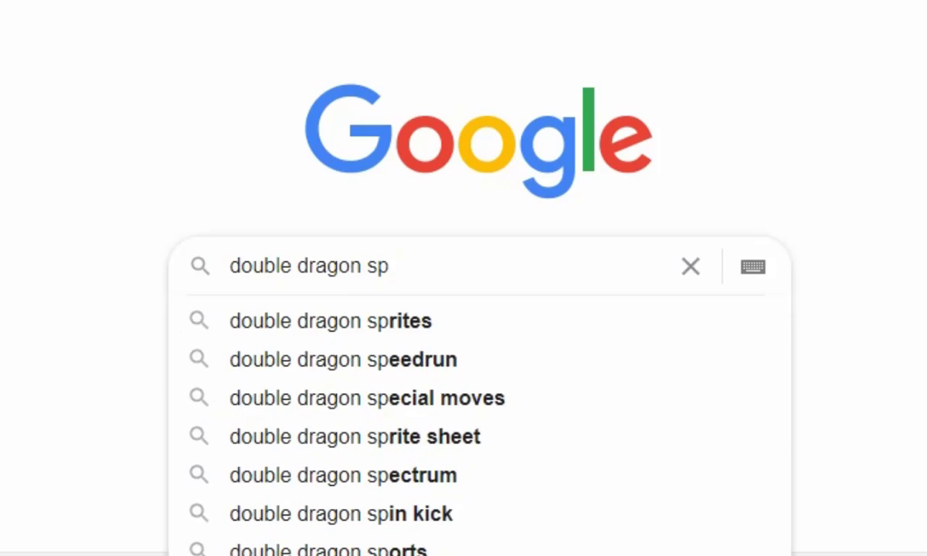
text(tes)
key(Return)
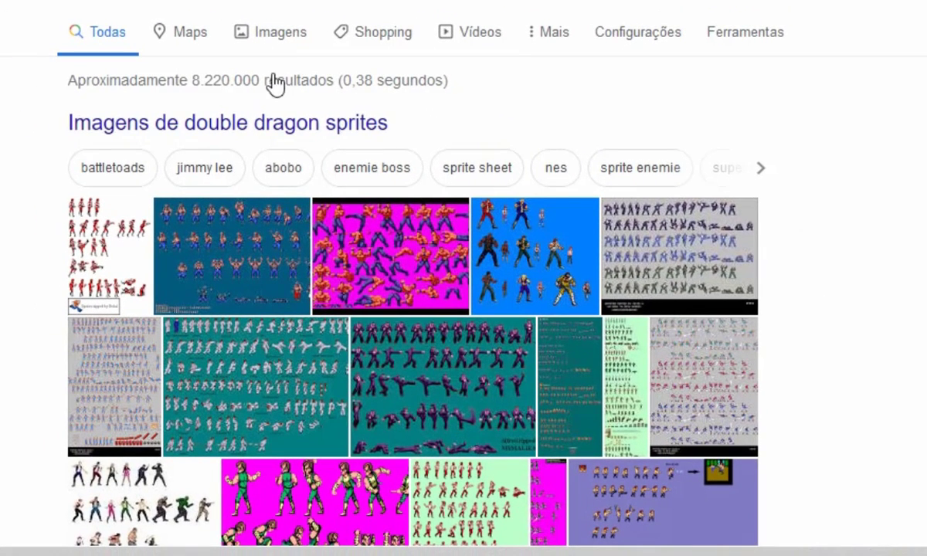
Preview the red fighter sprite sheet from pinterest.com in image results
click(278, 34)
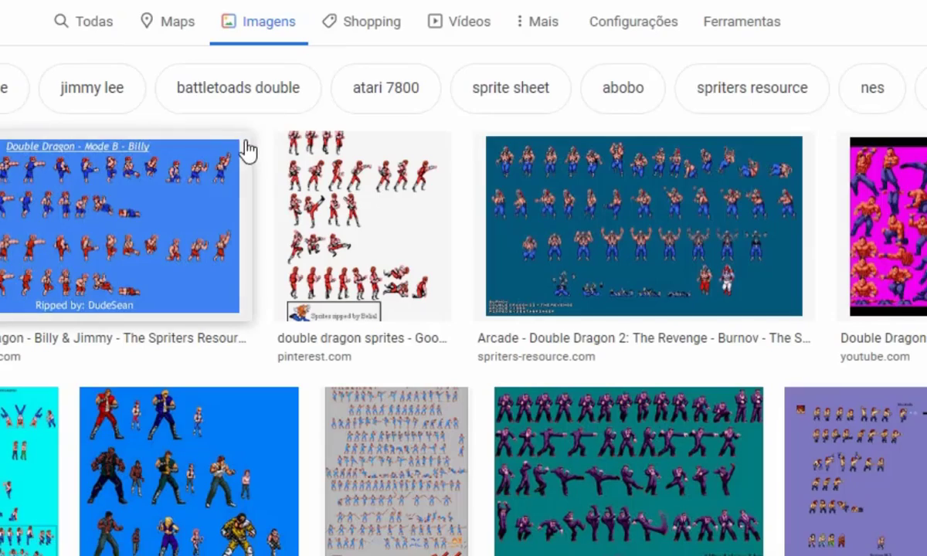
scroll(244, 154, down, 2)
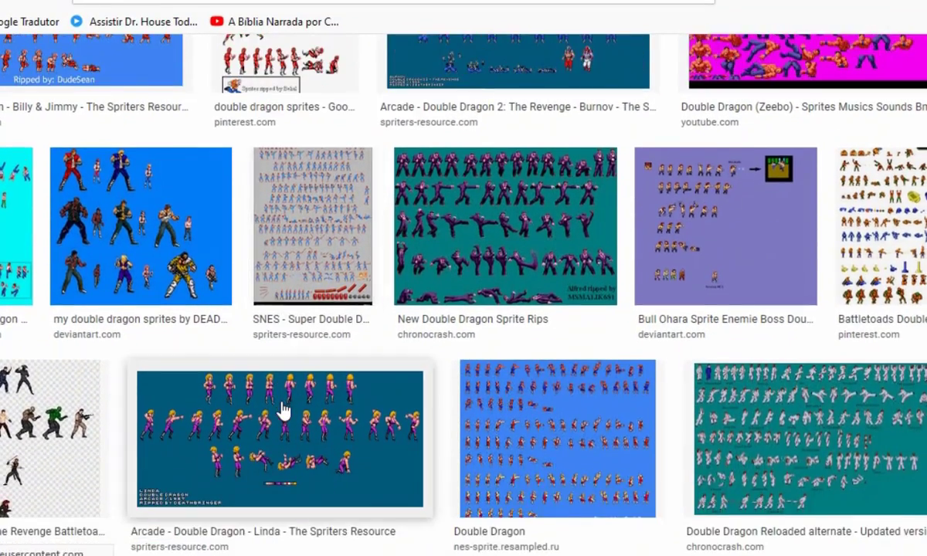
scroll(286, 400, up, 2)
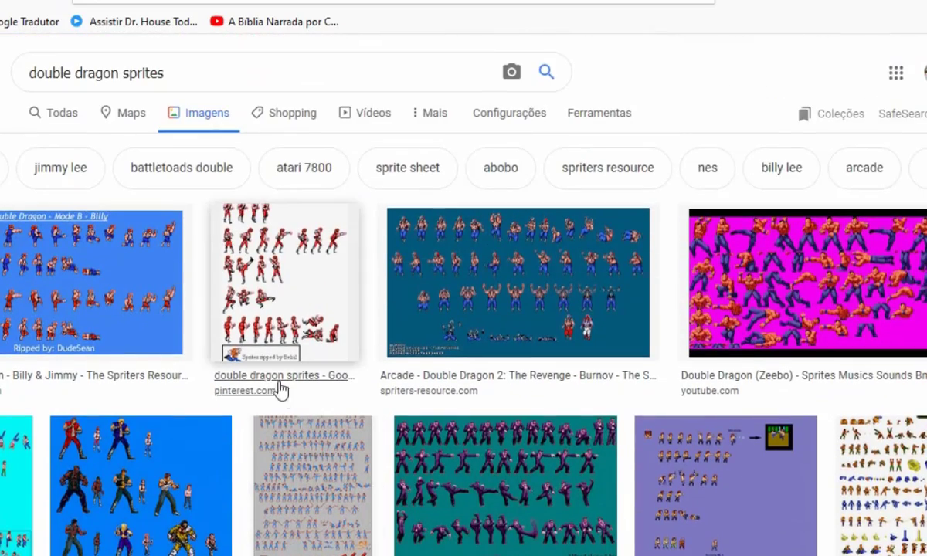
click(271, 270)
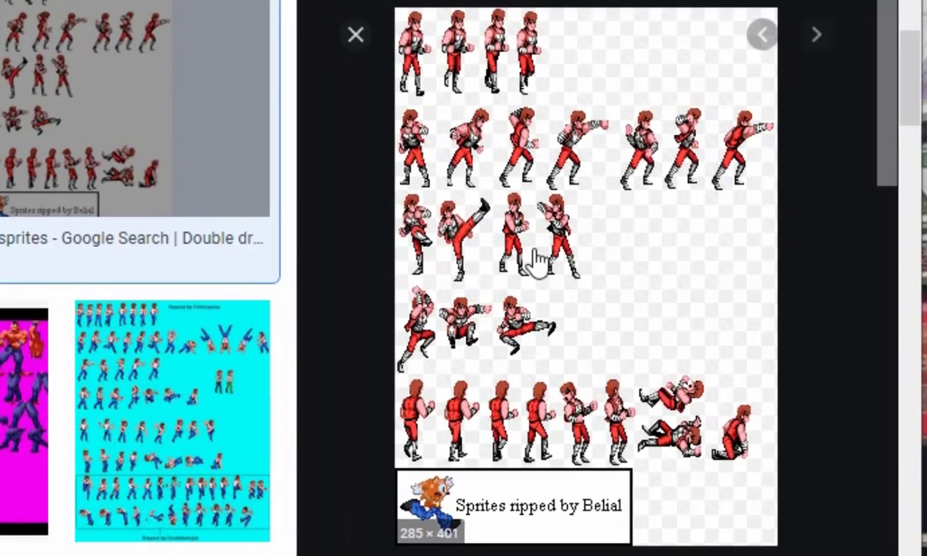
Save the previewed sprite sheet to the Desktop as jimmy.gif
right_click(536, 262)
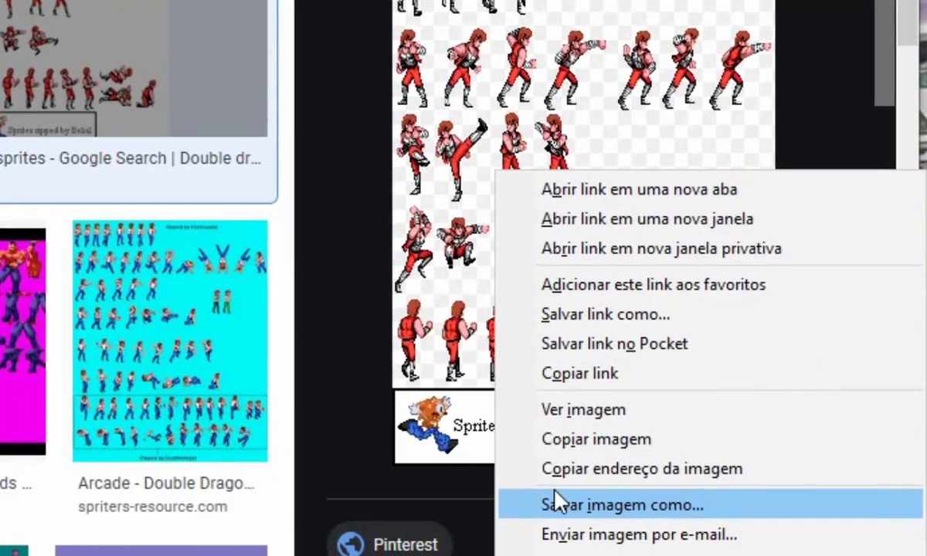
click(555, 494)
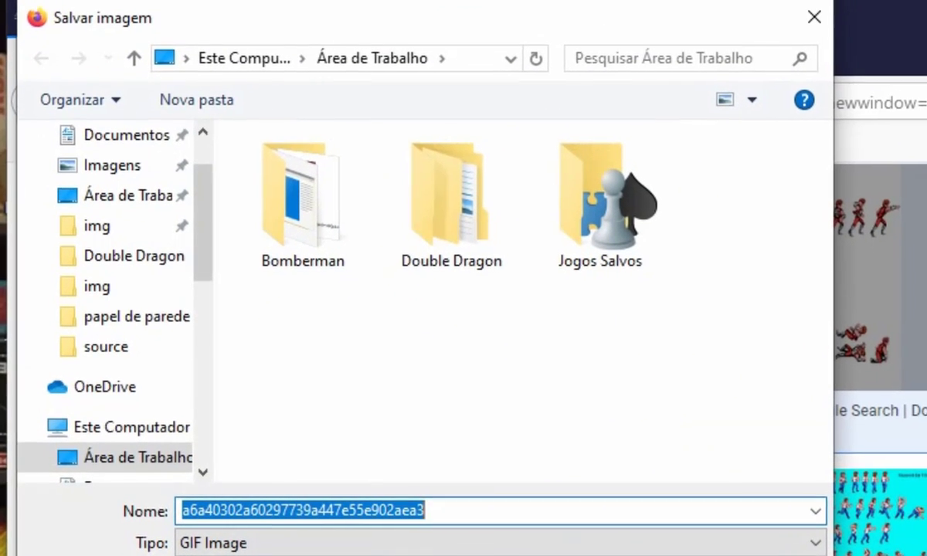
text(jimmy)
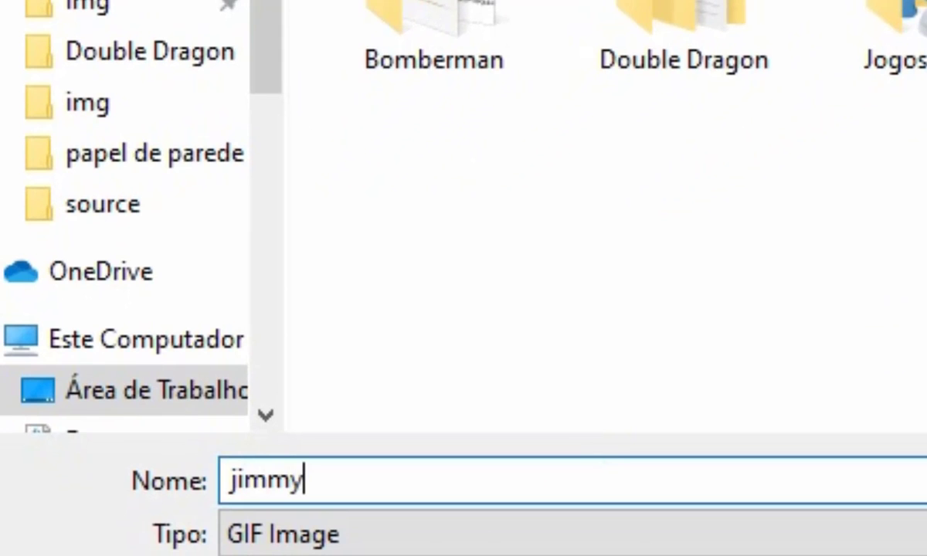
key(Return)
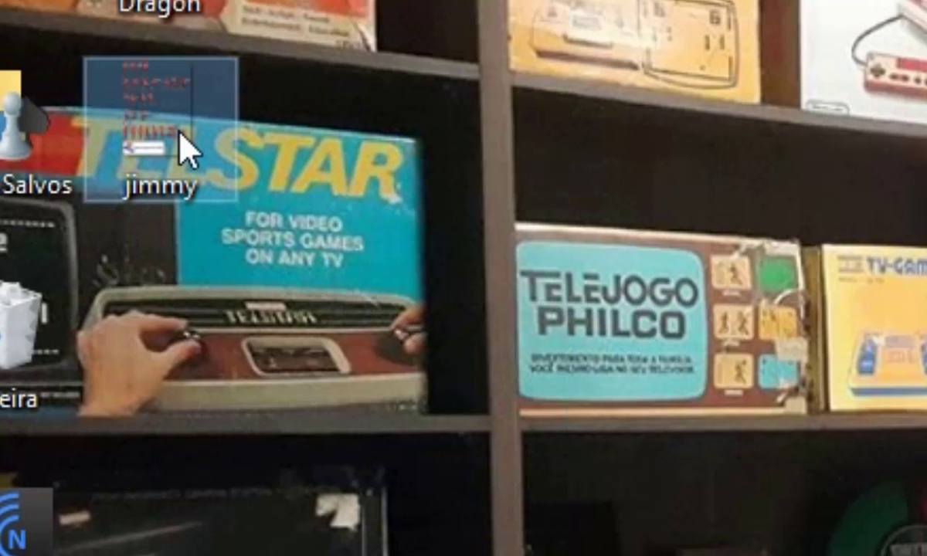
double_click(160, 131)
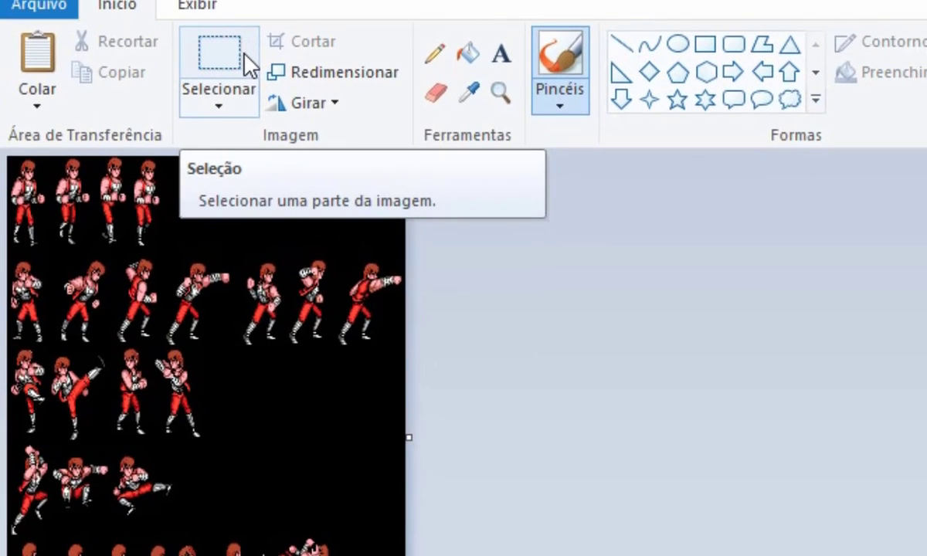
click(287, 71)
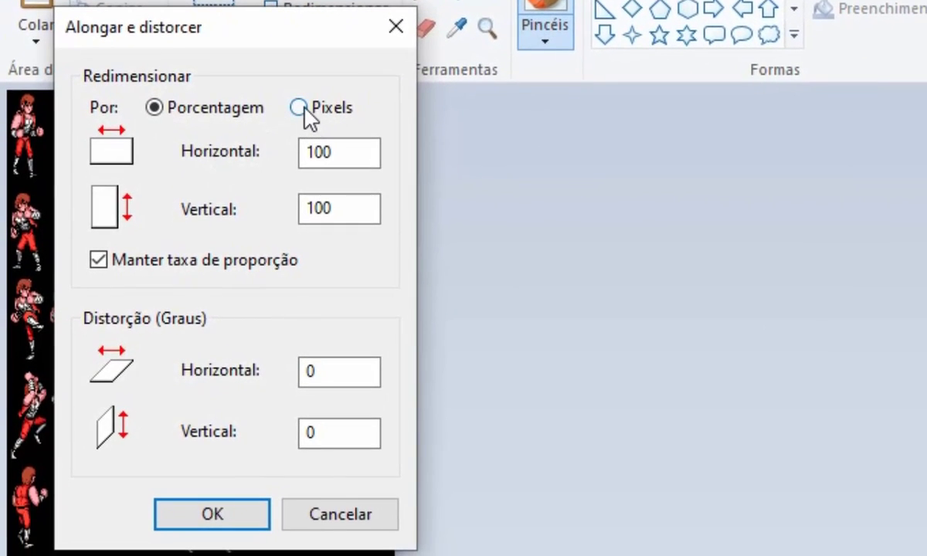
click(300, 108)
drag(344, 153, 261, 151)
text(1066)
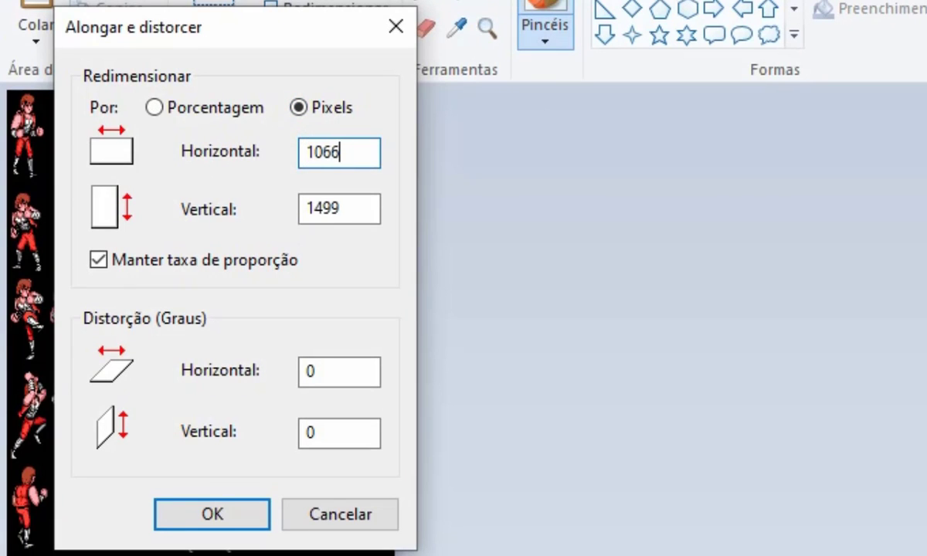
click(250, 260)
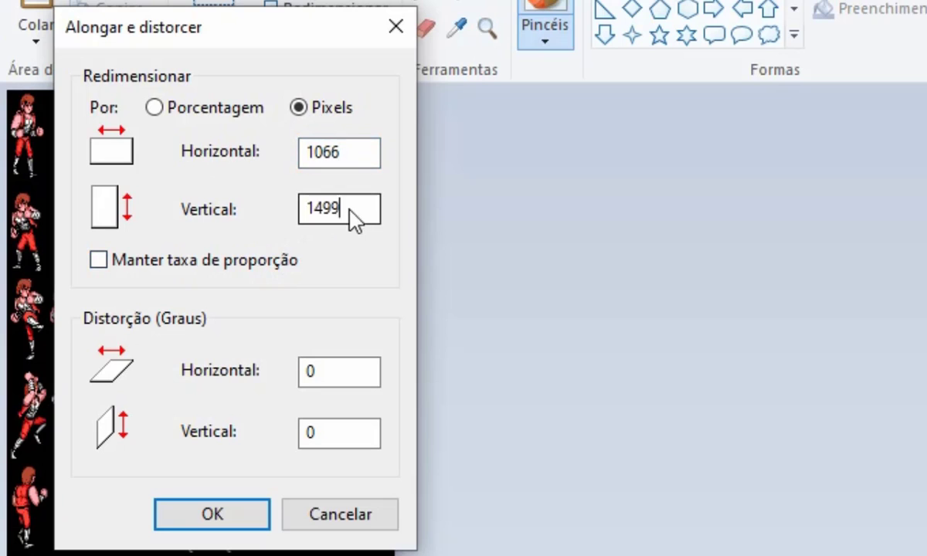
drag(356, 210, 314, 211)
text(500)
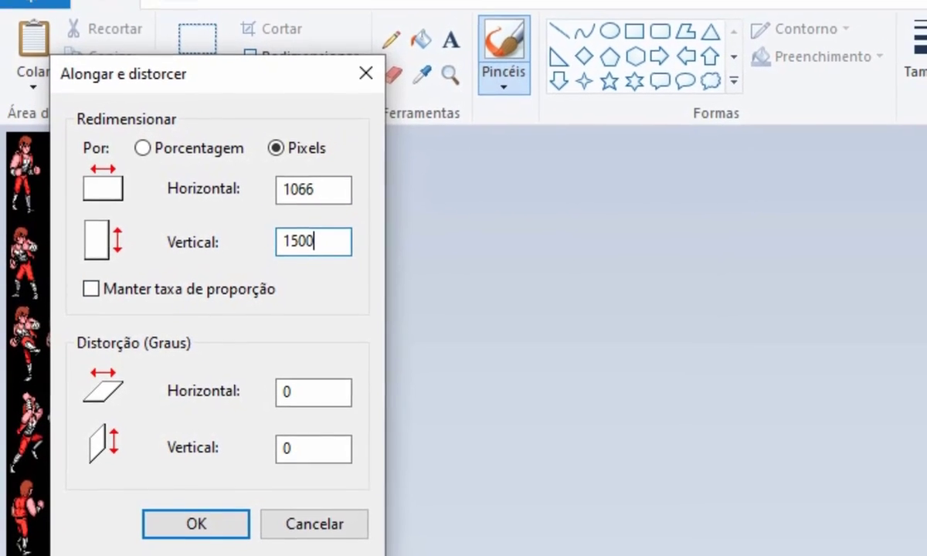
click(227, 527)
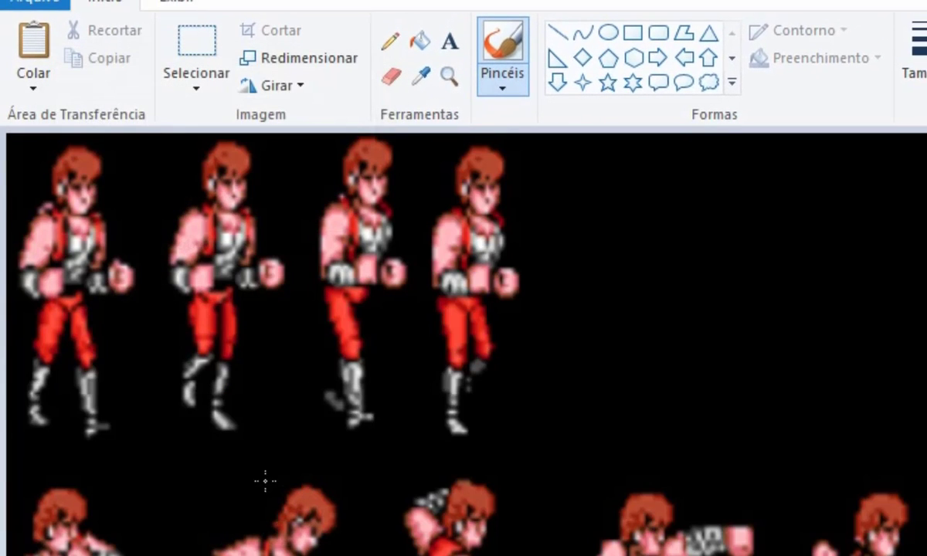
click(459, 74)
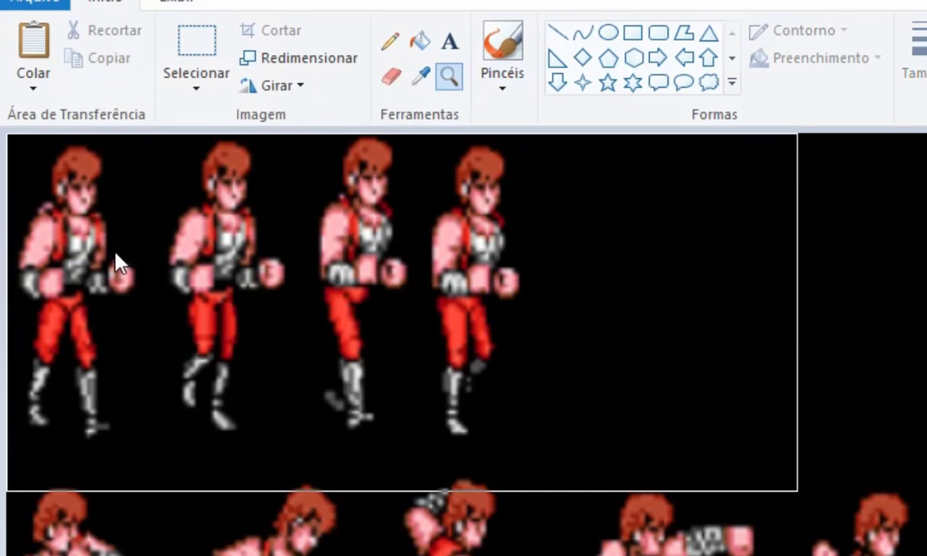
click(128, 228)
click(207, 296)
click(284, 419)
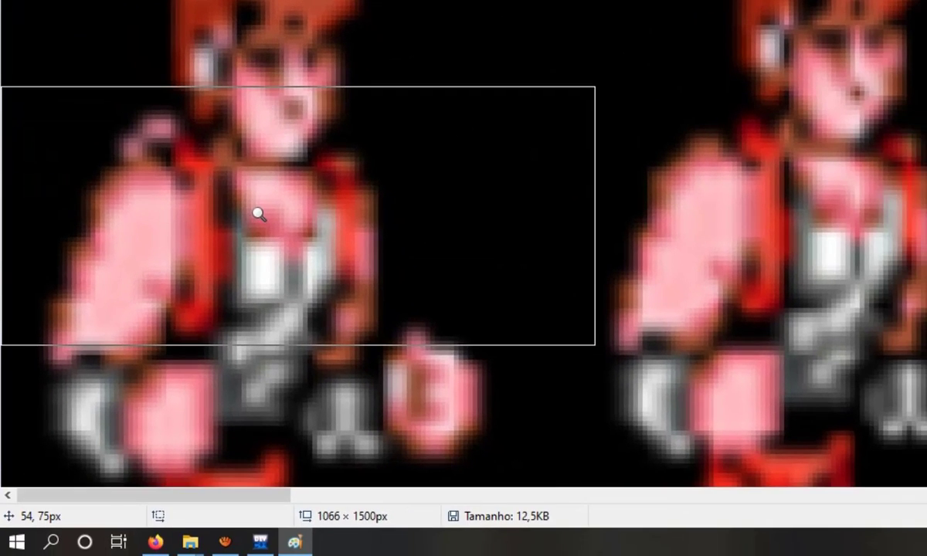
key(alt+F4)
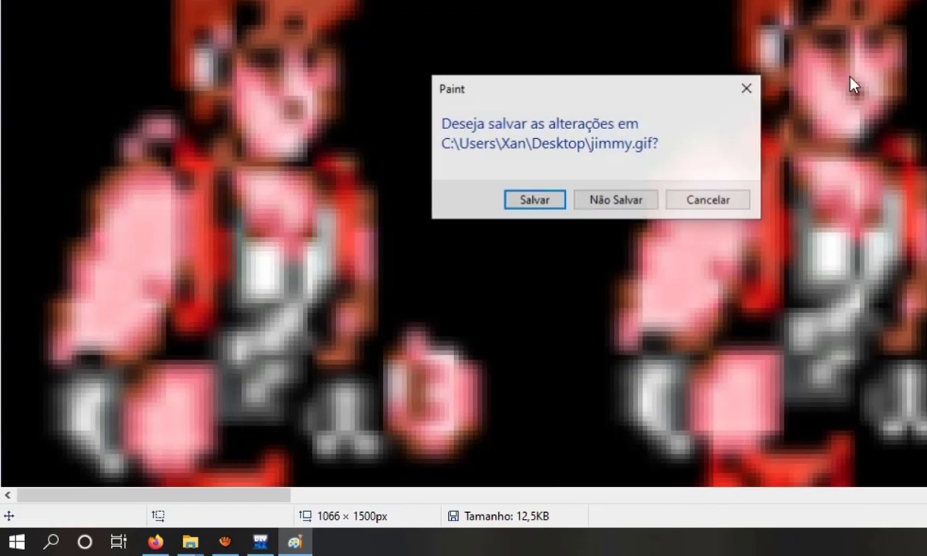
click(636, 201)
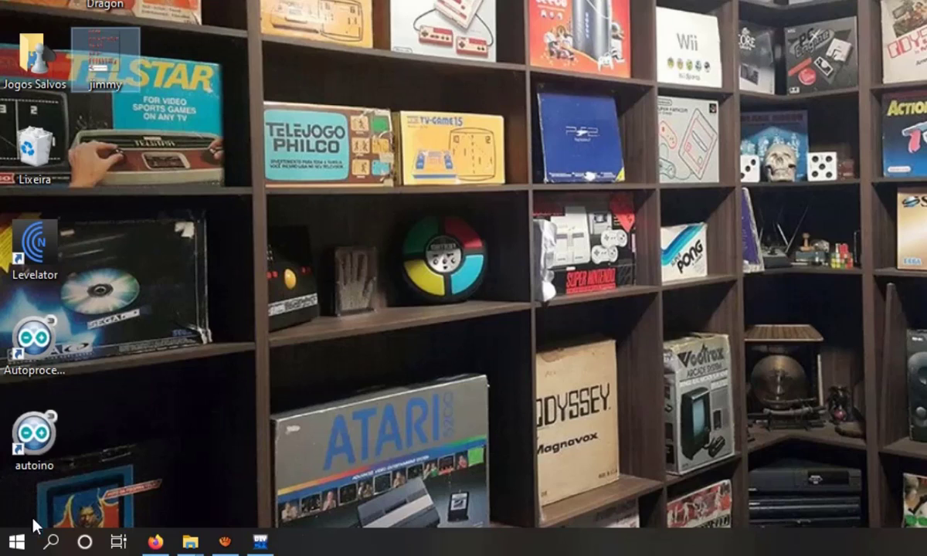
Launch Photoshop CS6 in Brazilian Portuguese
click(17, 542)
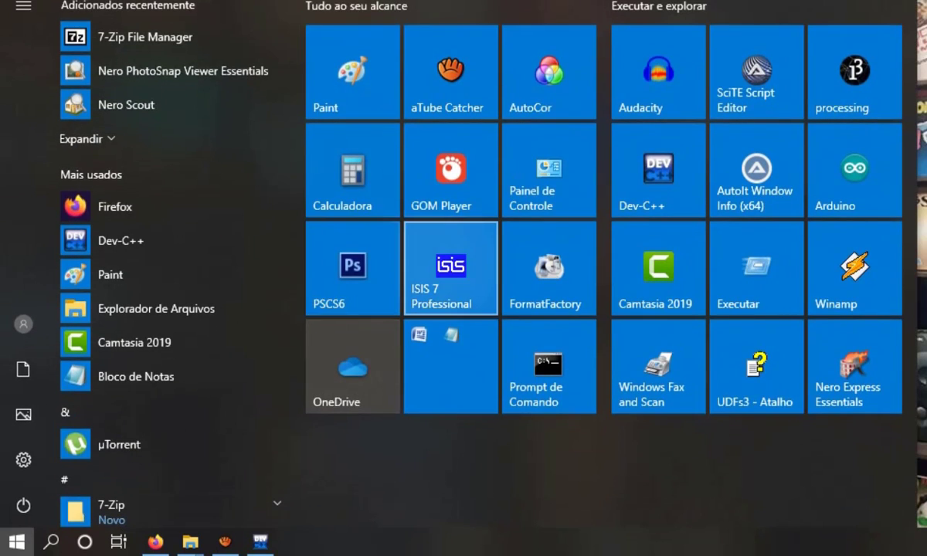
click(332, 294)
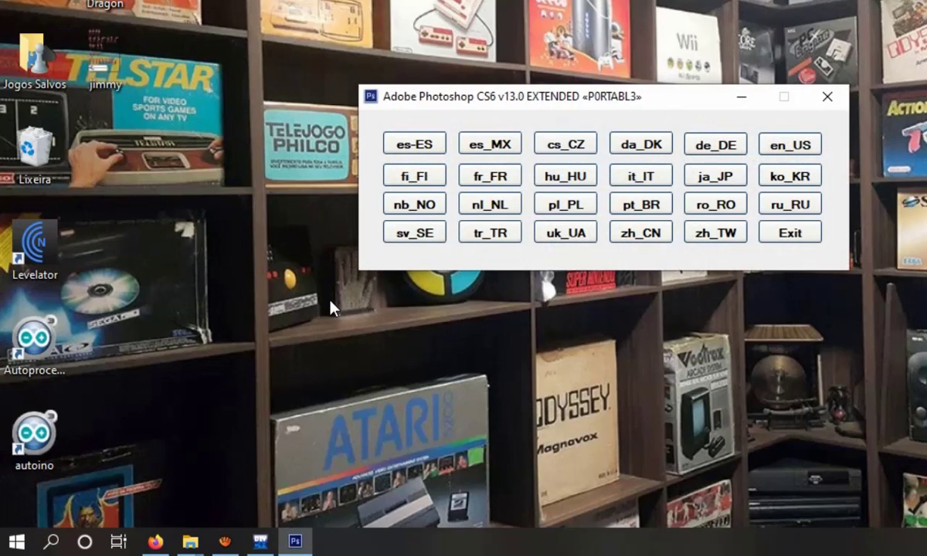
click(643, 206)
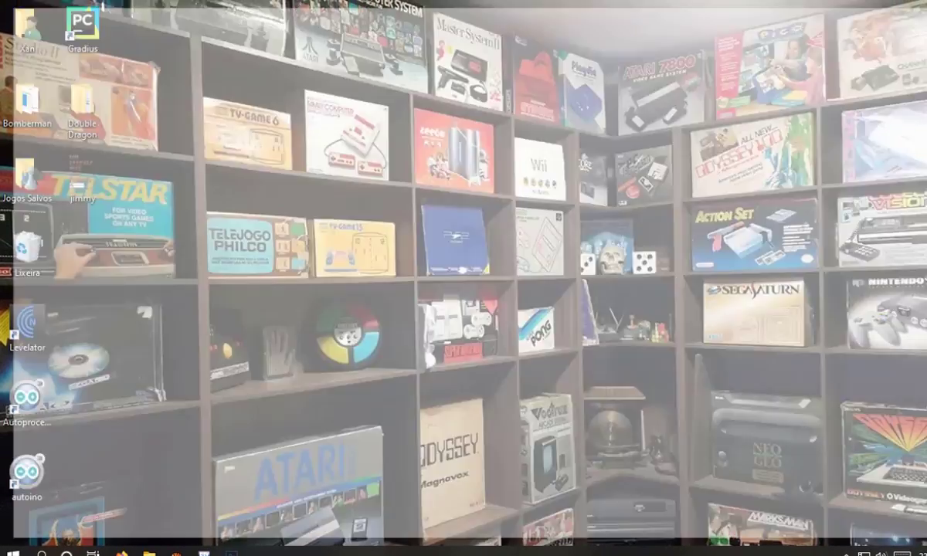
Open jimmy.gif and bring up its Image Size settings (285 × 401 px)
key(alt+a)
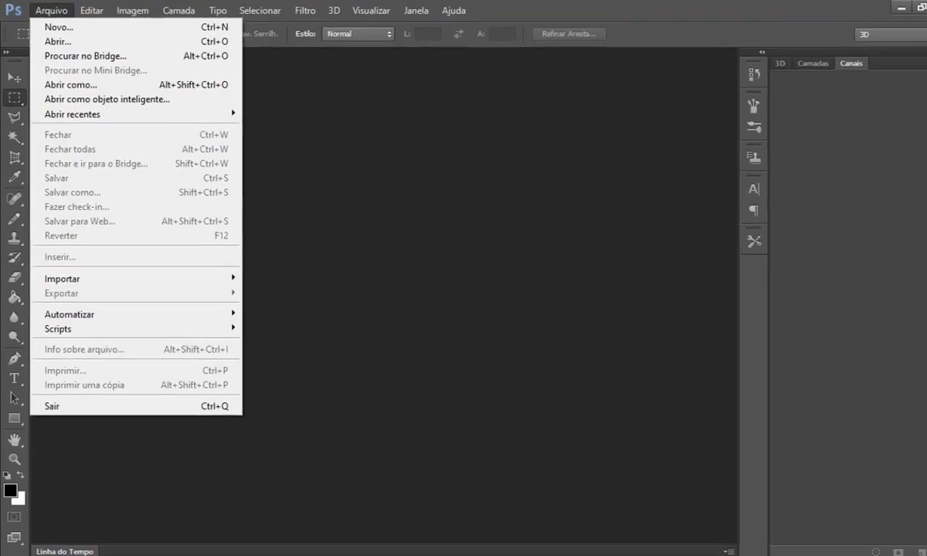
key(Down)
key(Down)
key(Return)
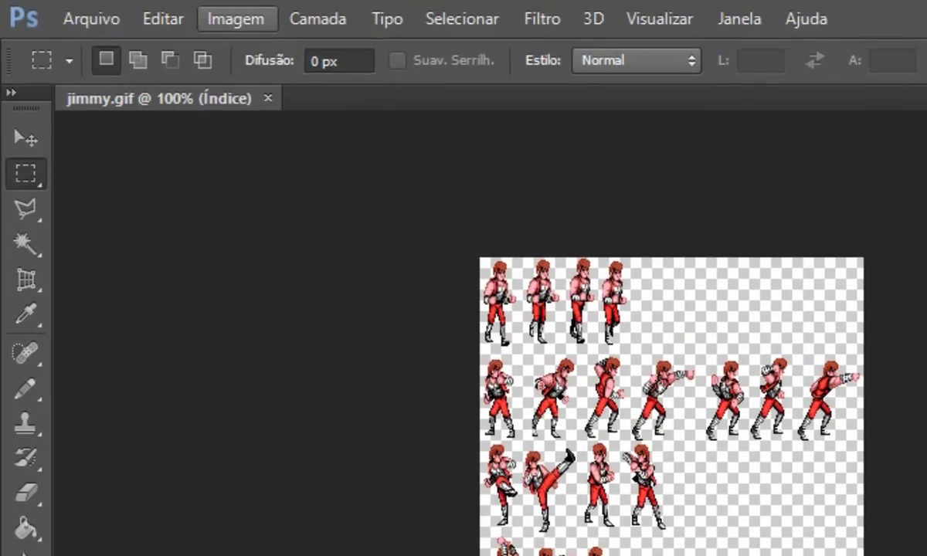
click(165, 13)
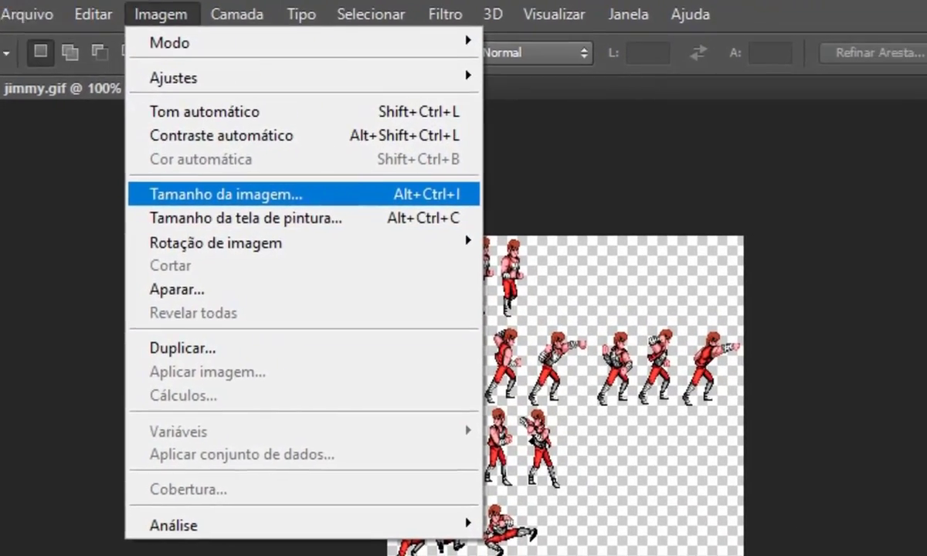
click(290, 201)
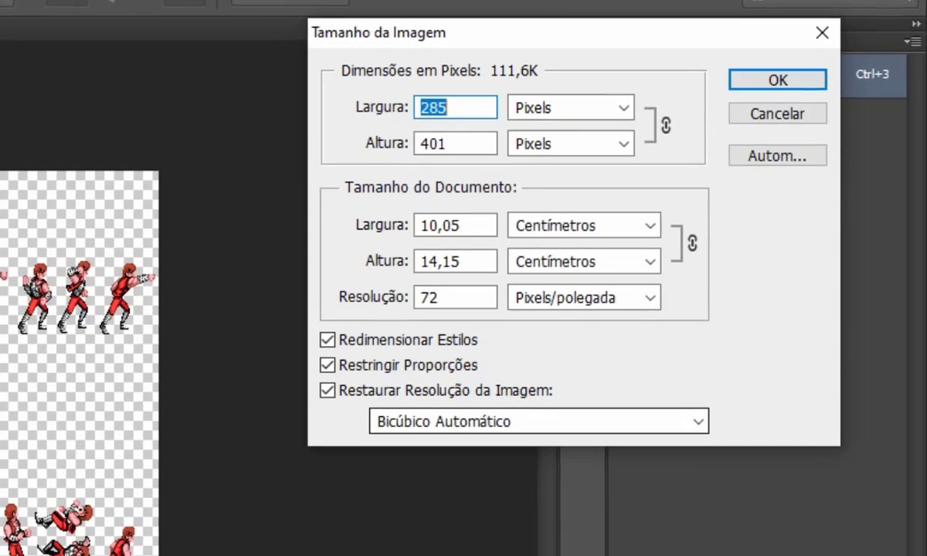
Resize the image to 1066 × 1500 px using Nearest Neighbor resampling
click(538, 421)
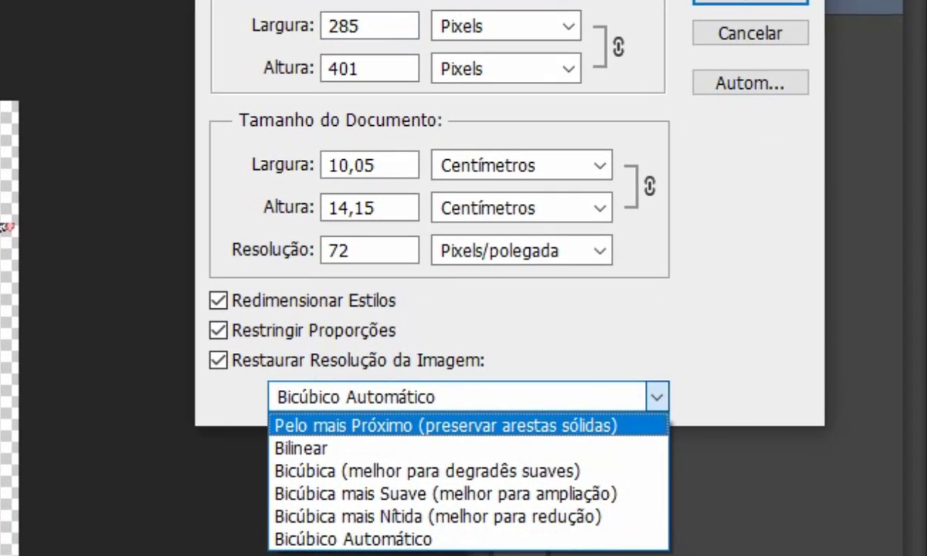
click(446, 425)
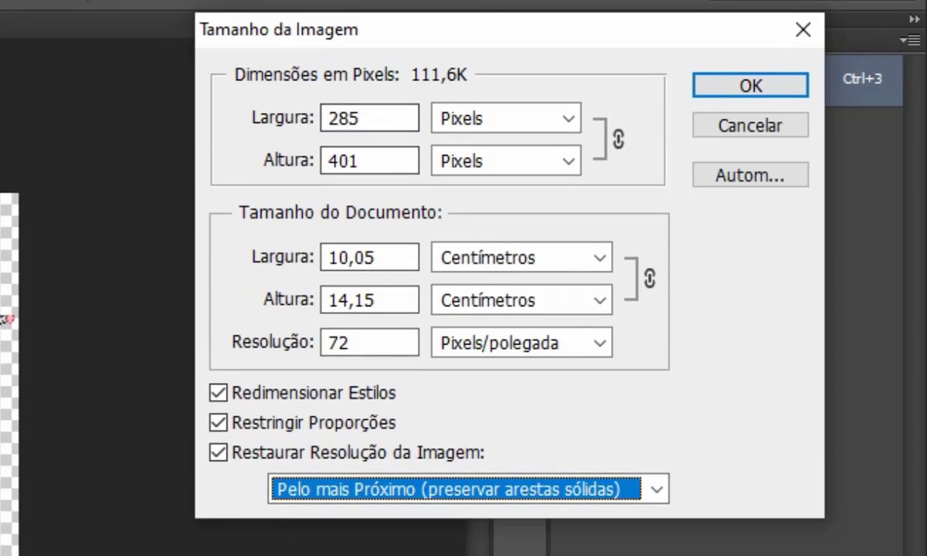
click(369, 118)
text(106)
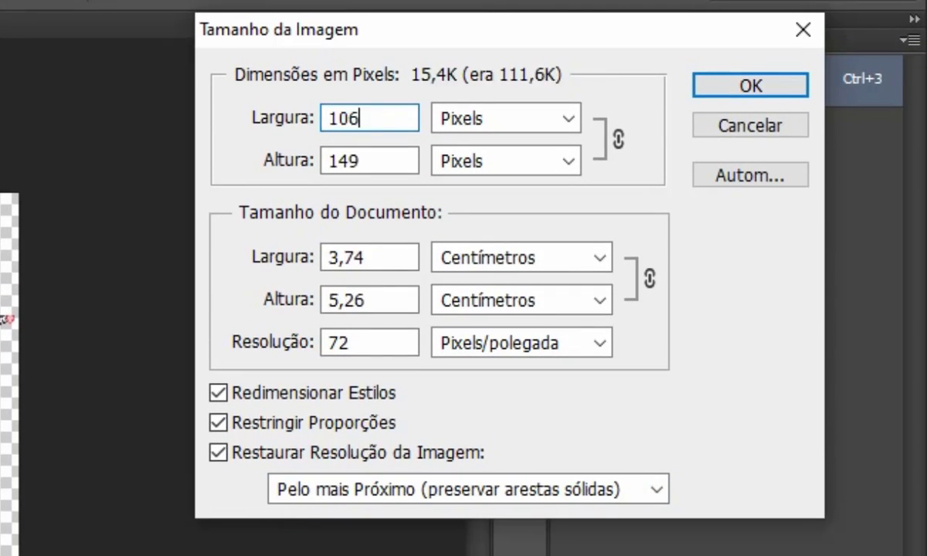
text(6)
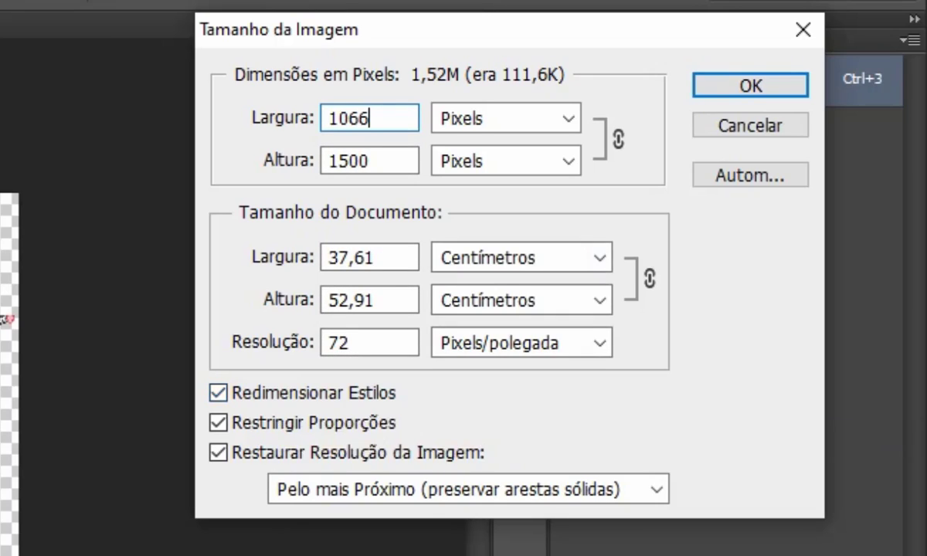
key(Return)
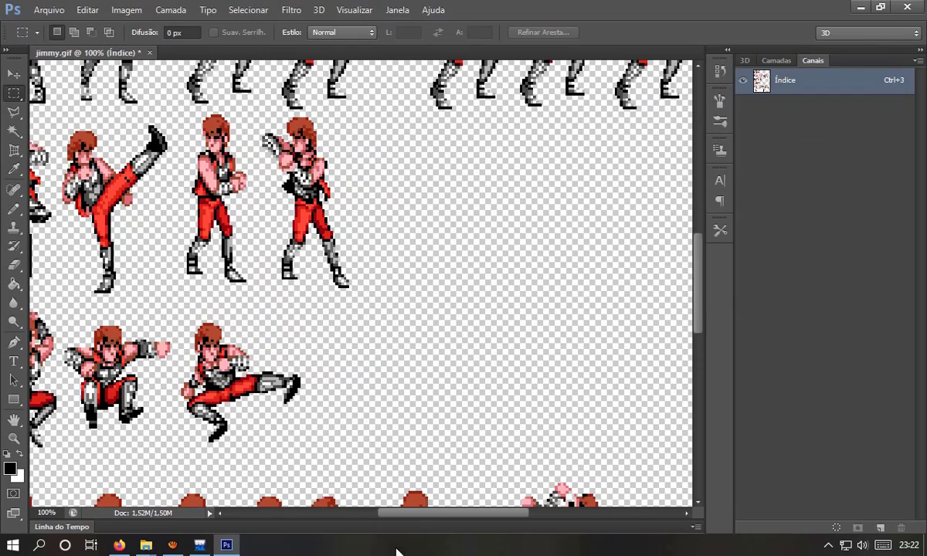
Save the enlarged sheet in BMP format as jimmy.bmp
drag(418, 517, 400, 516)
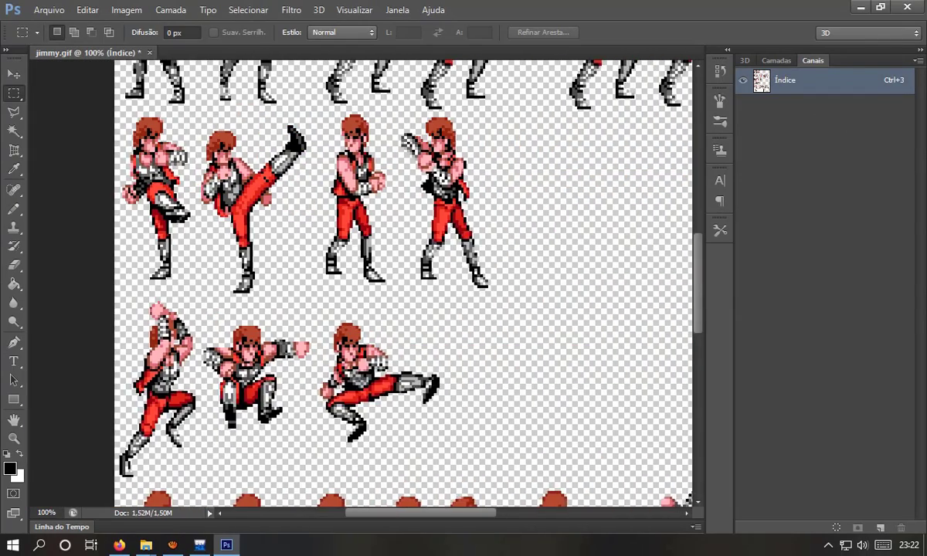
scroll(371, 282, up, 2)
scroll(371, 282, up, 2)
scroll(371, 282, up, 3)
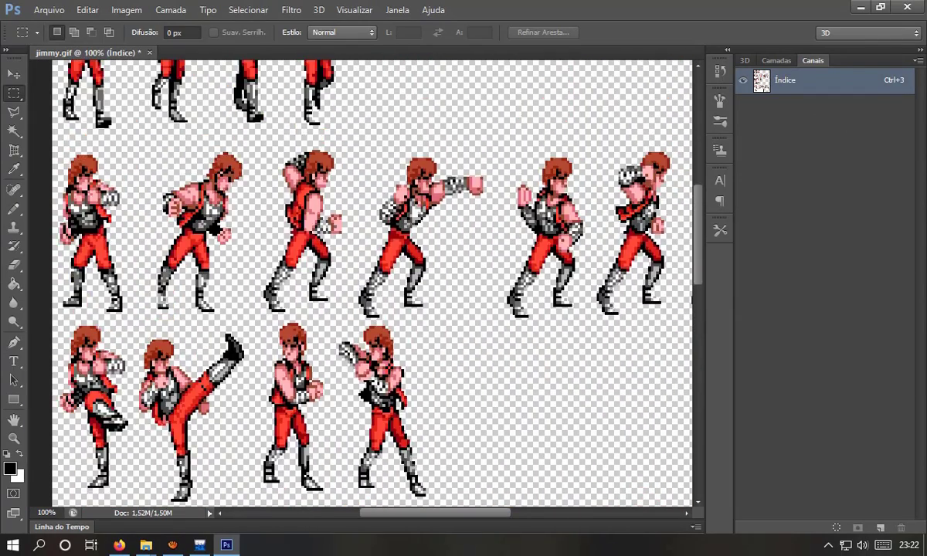
scroll(371, 282, up, 3)
scroll(371, 286, up, 1)
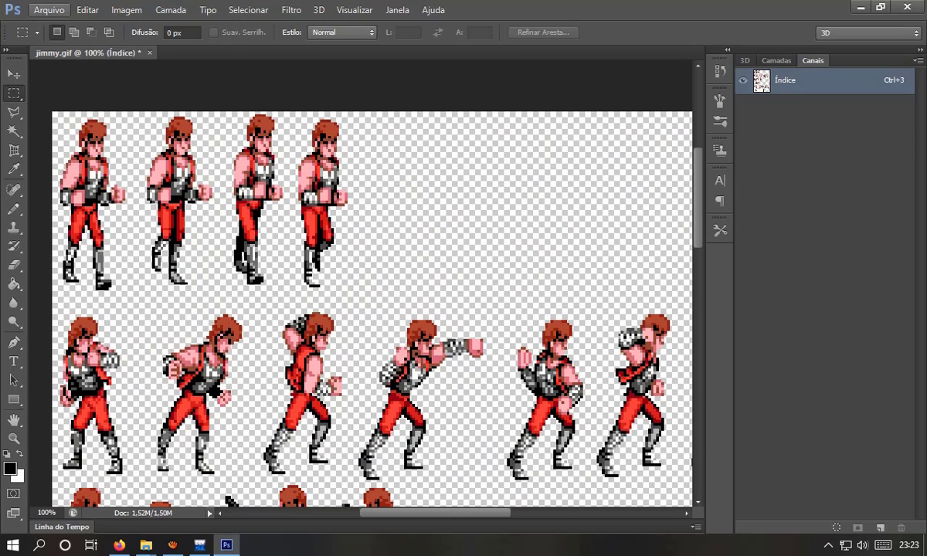
click(49, 10)
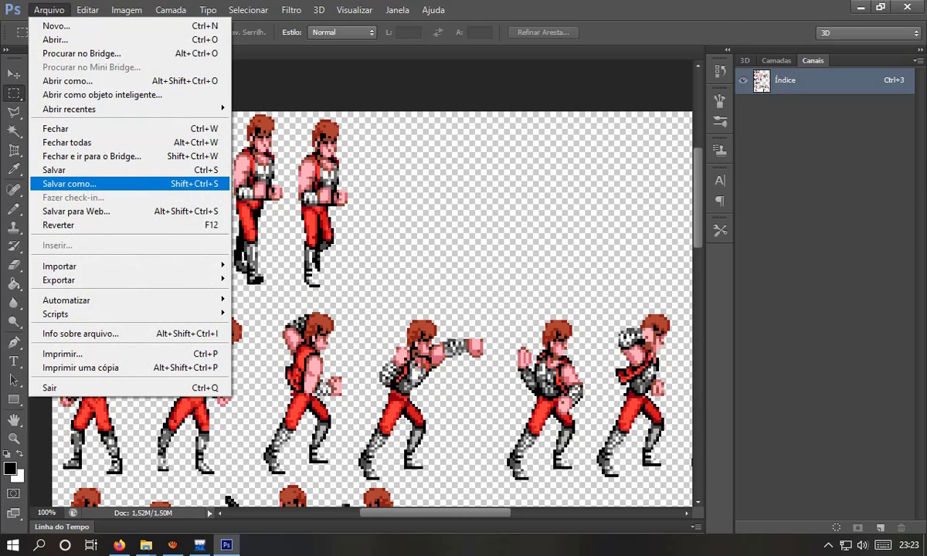
click(70, 184)
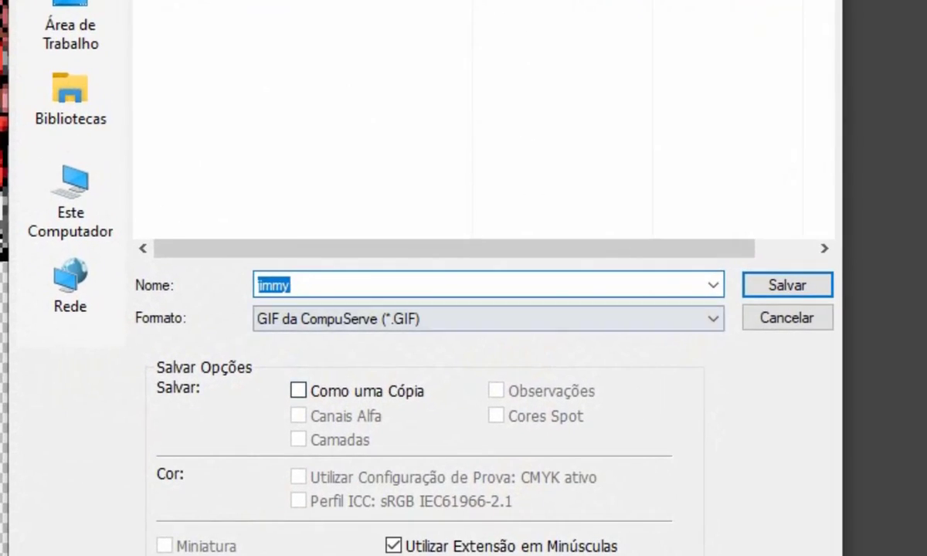
click(489, 319)
click(332, 372)
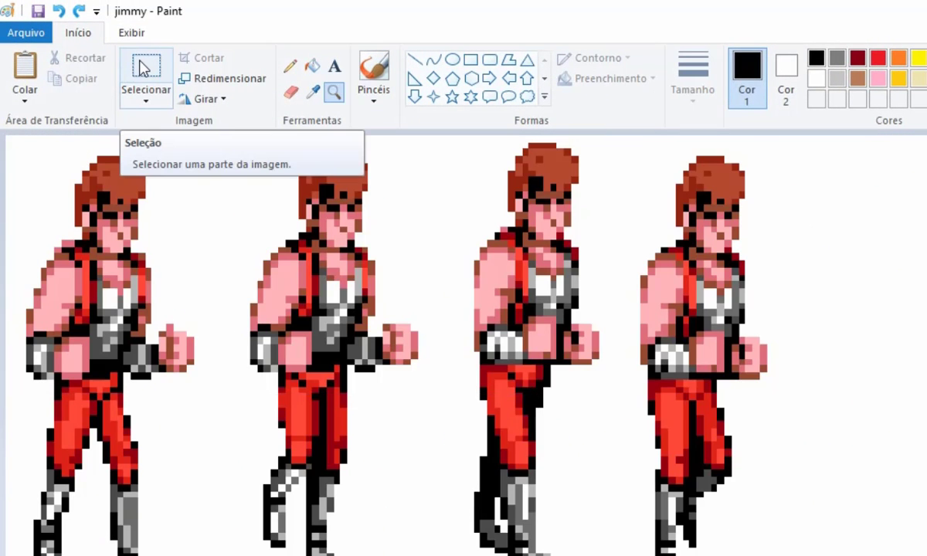
Select all four walking frames and nudge them two pixels left and one up
click(143, 68)
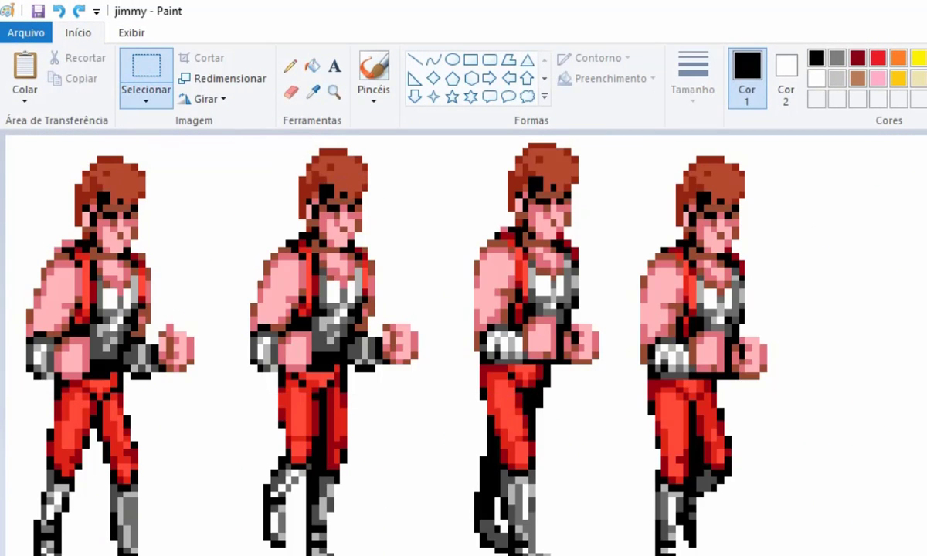
drag(47, 378, 3, 88)
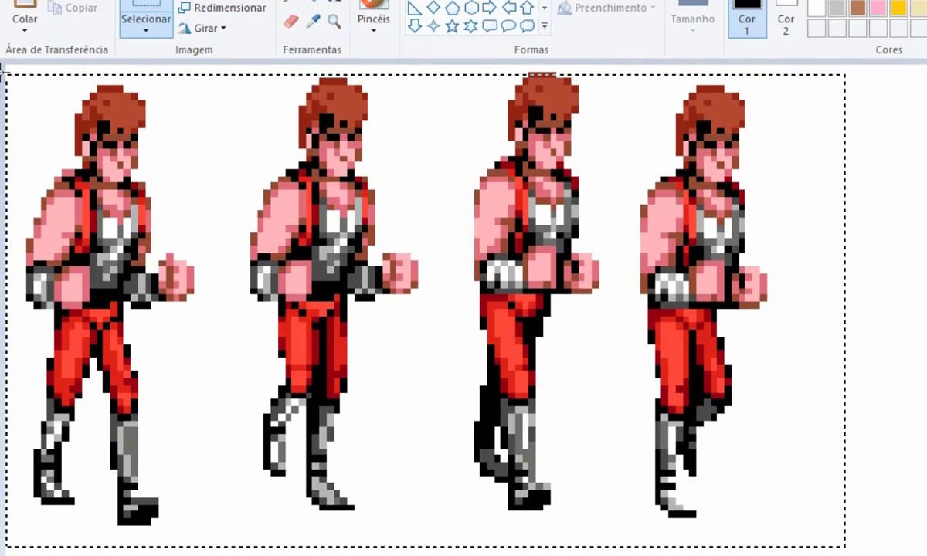
drag(3, 71, 4, 70)
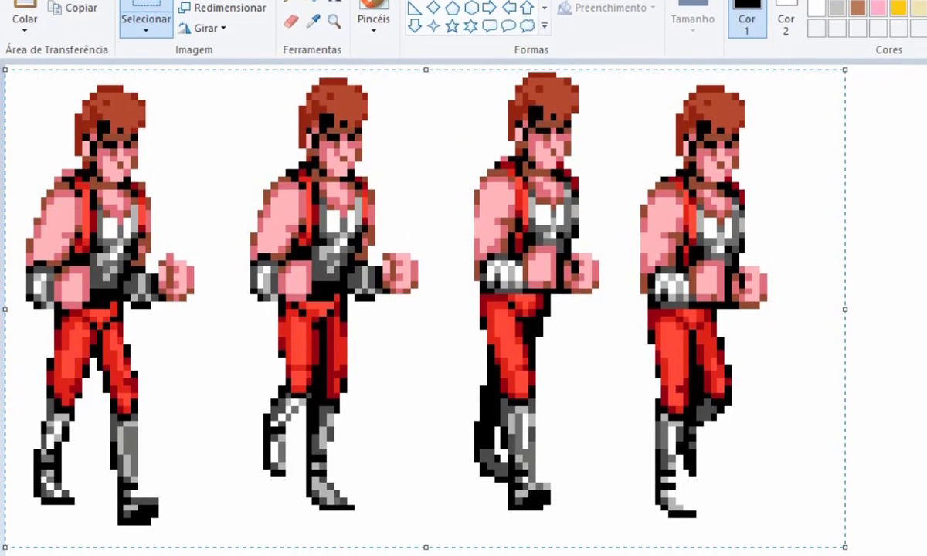
key(Left)
key(Left)
key(Left)
key(Left)
key(Left)
key(Left)
key(Left)
key(Left)
key(Left)
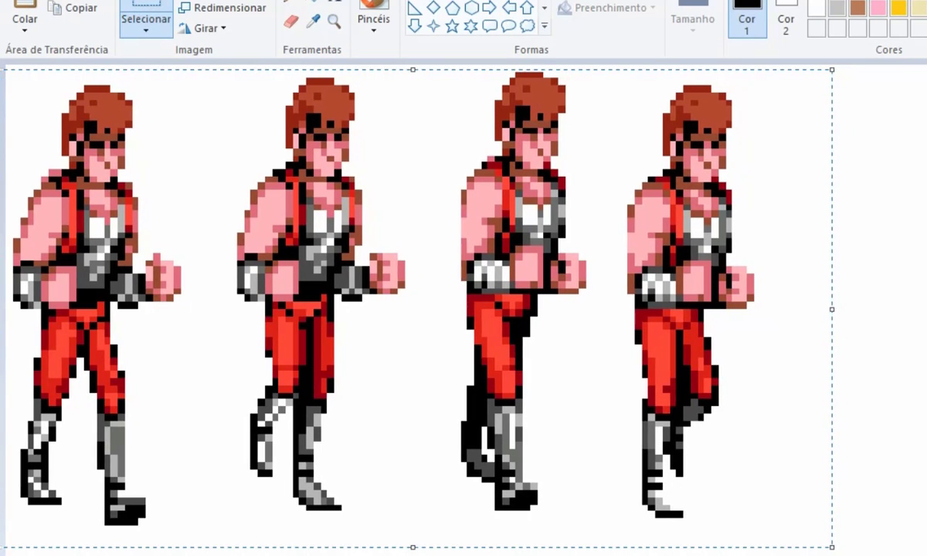
key(Left)
key(Left)
key(Left)
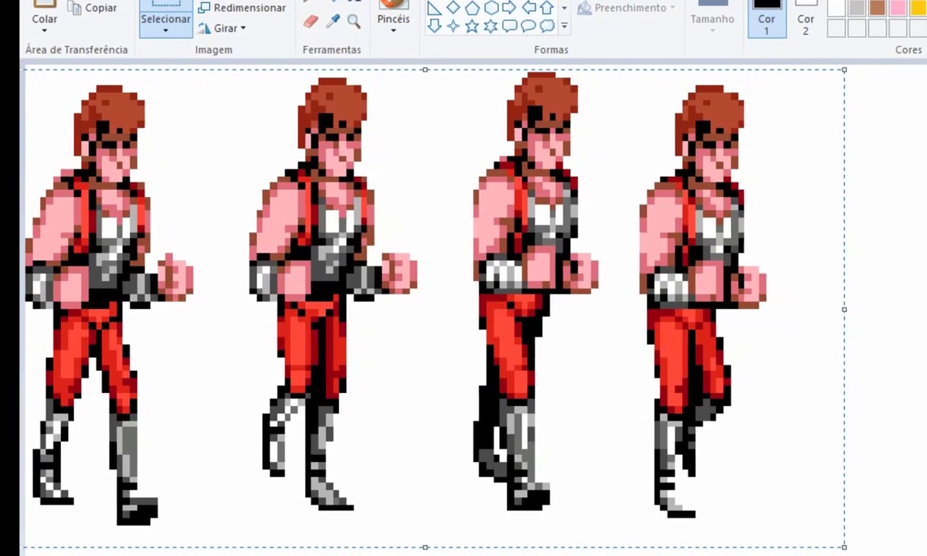
key(Up)
key(Up)
key(Up)
Nudge the first, second and fourth frames upward individually to align them
key(Up)
key(Up)
key(Up)
key(Up)
key(Up)
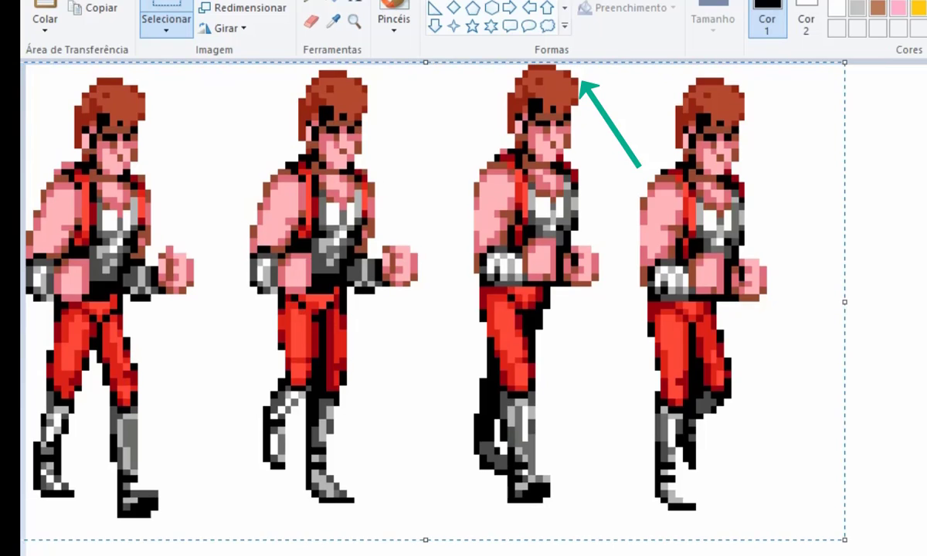
mouse_move(214, 554)
mouse_down()
mouse_move(23, 64)
mouse_move(25, 74)
mouse_up()
key(Up)
key(Up)
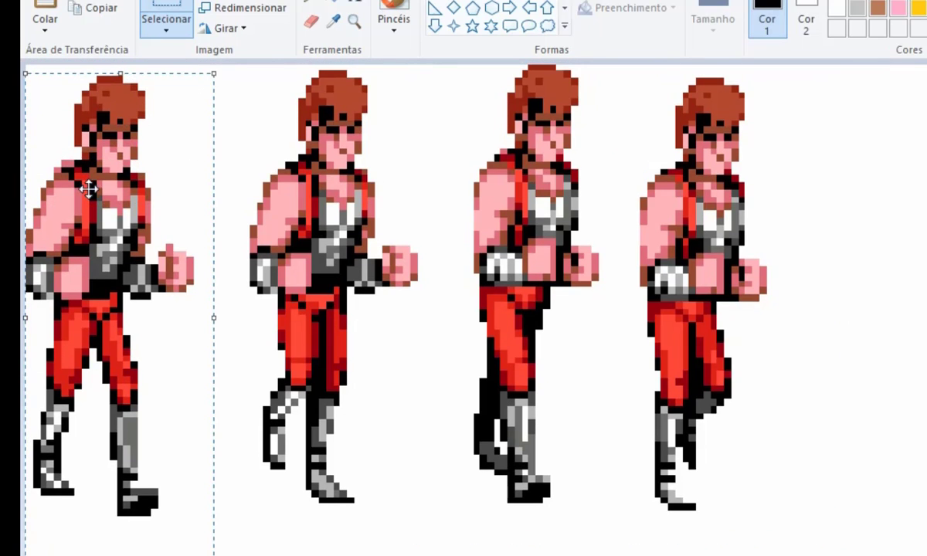
key(Up)
key(Up)
key(Up)
key(Up)
click(399, 555)
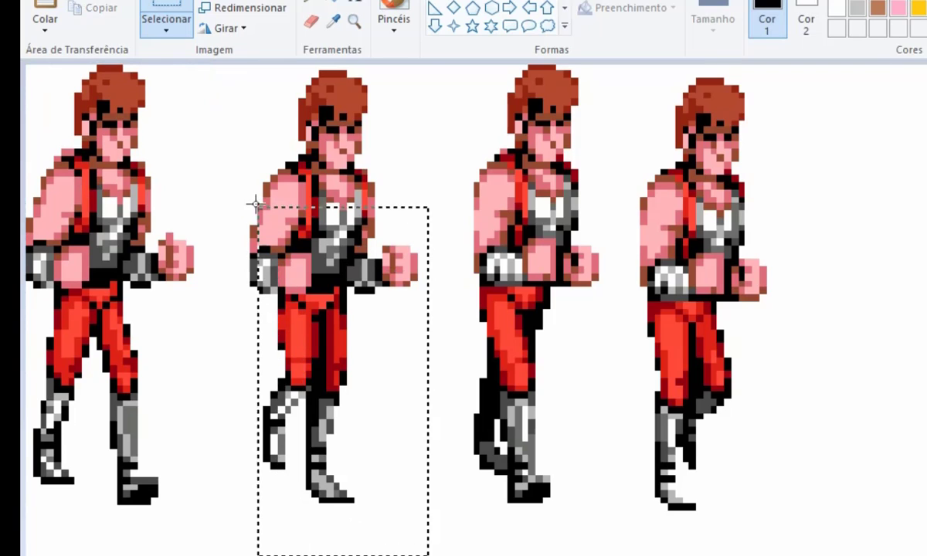
drag(216, 67, 216, 64)
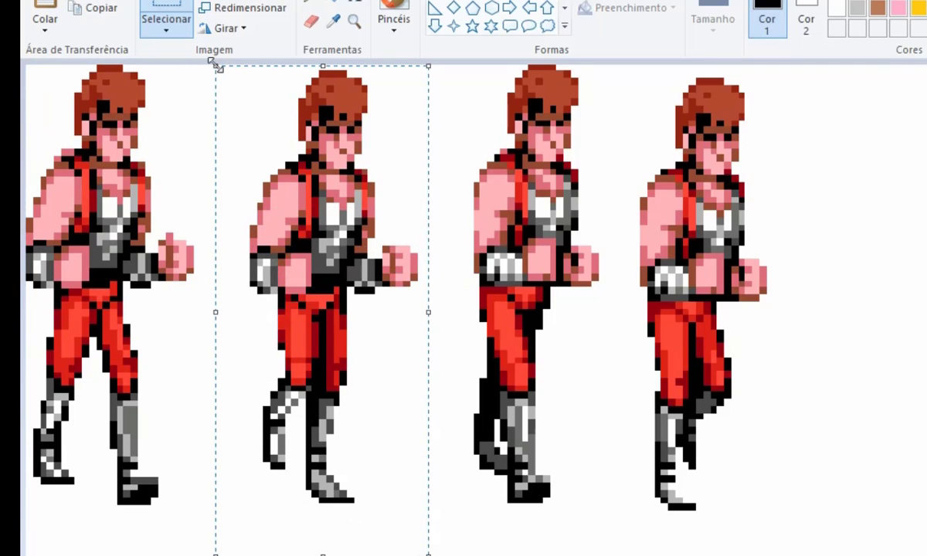
key(Up)
key(Up)
key(Up)
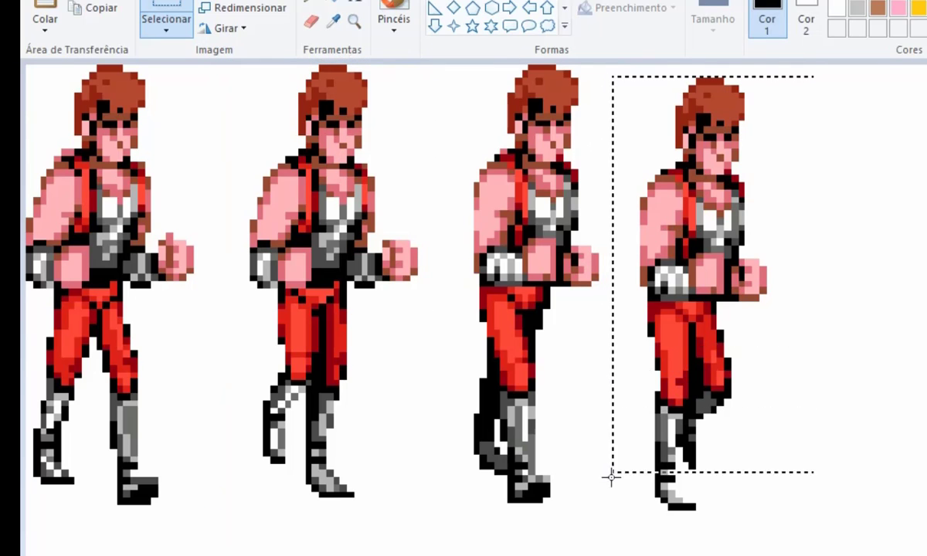
drag(597, 245, 623, 534)
key(Up)
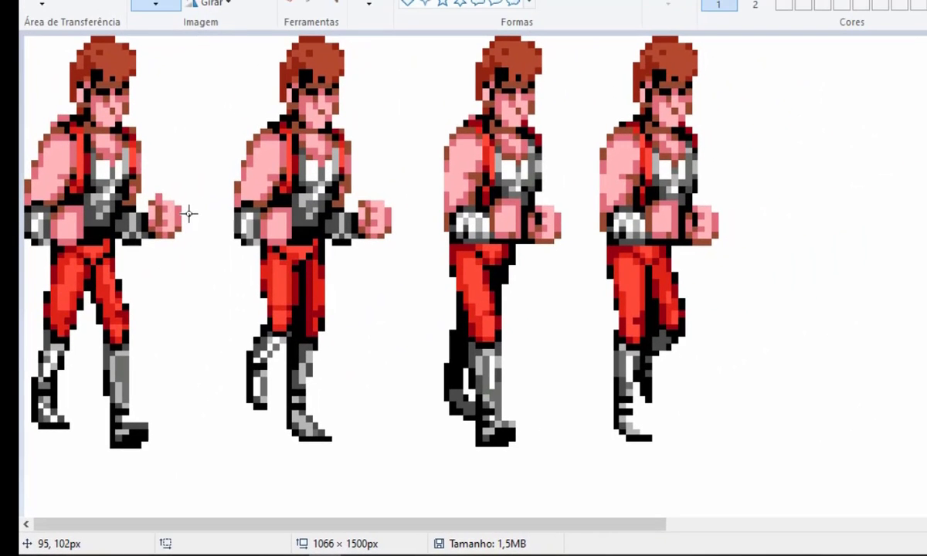
mouse_move(278, 294)
mouse_down()
mouse_move(416, 298)
mouse_move(362, 299)
mouse_up()
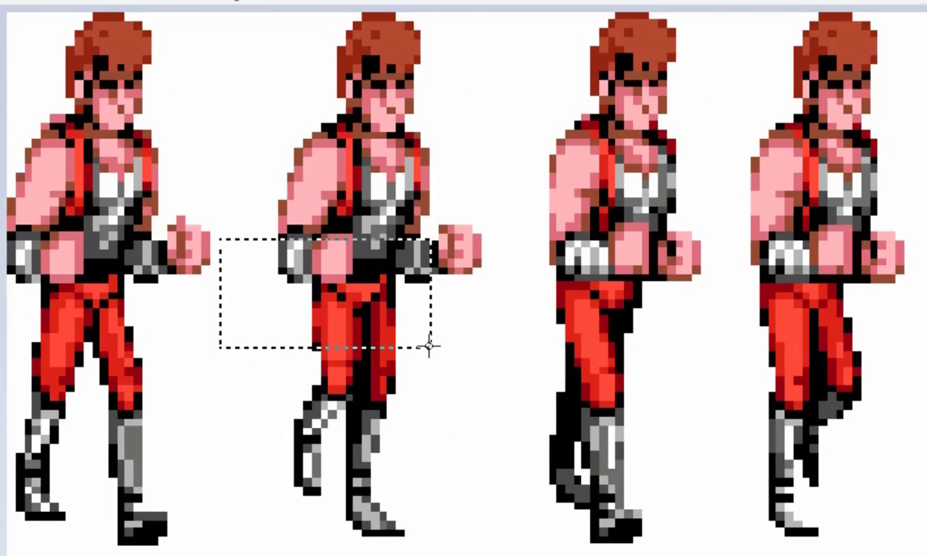
drag(429, 346, 429, 345)
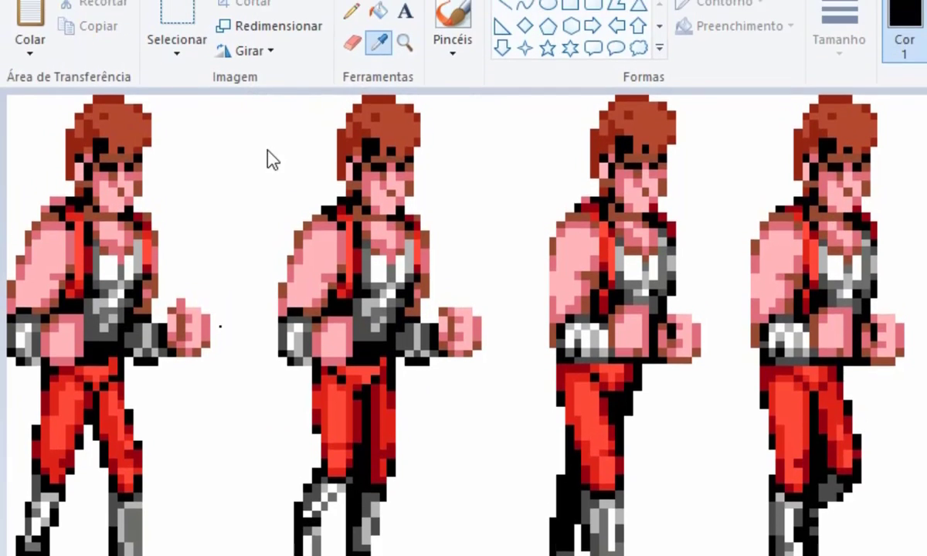
Enable transparent selection and move the second frame closer to the first
click(265, 193)
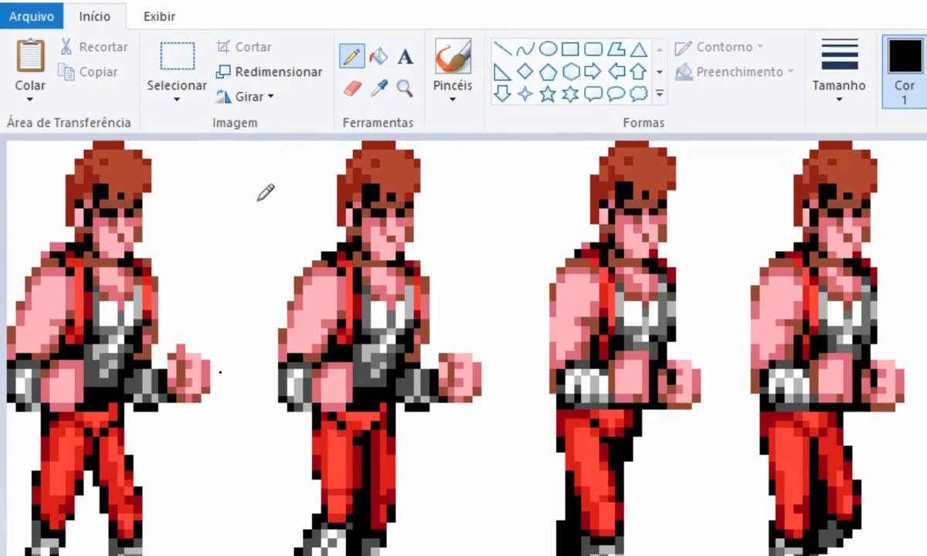
click(177, 99)
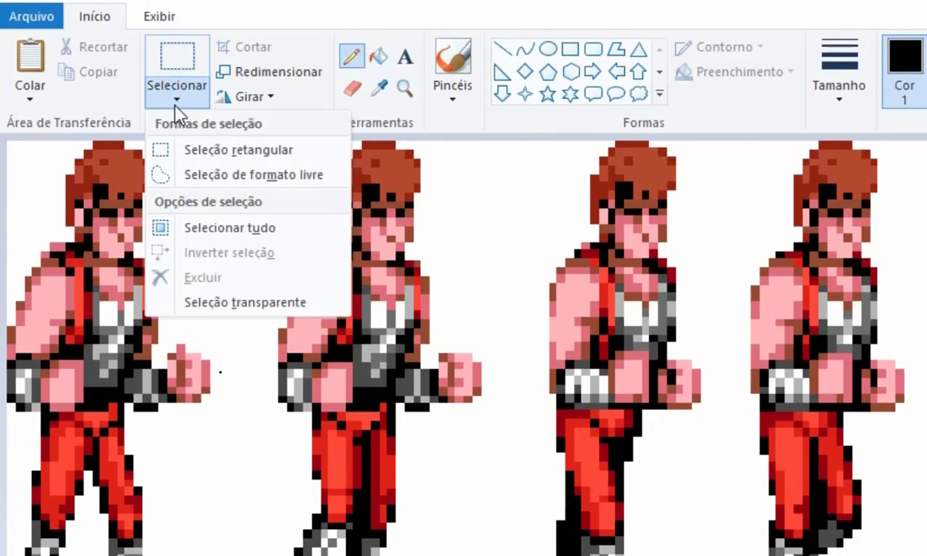
click(205, 303)
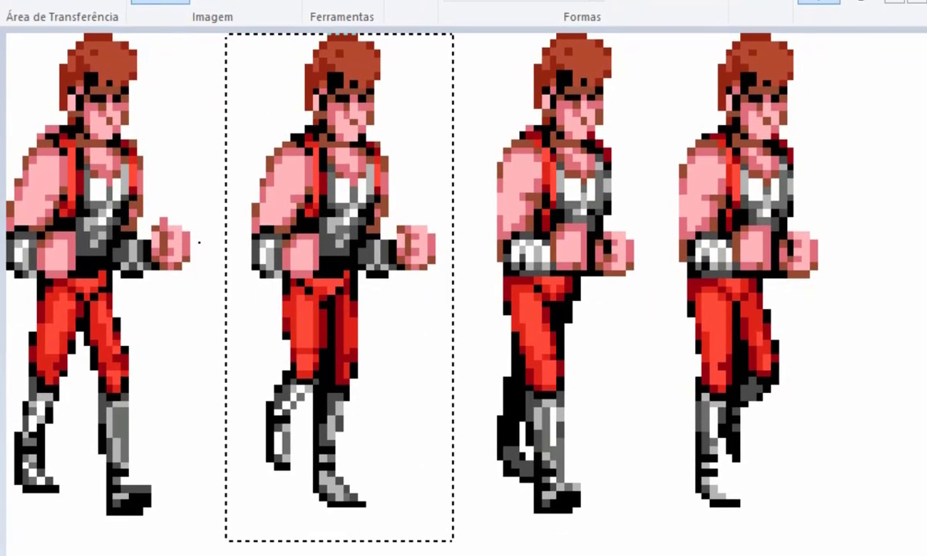
drag(226, 33, 453, 541)
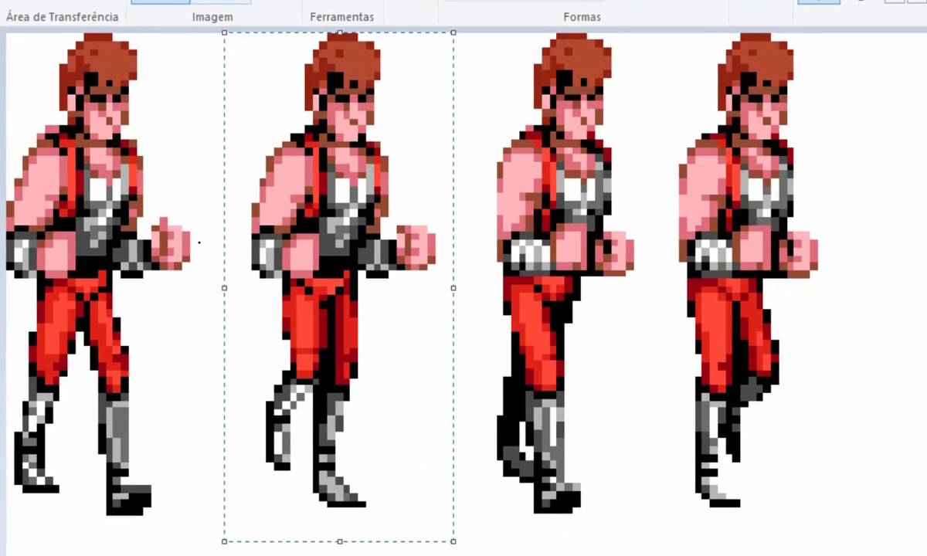
drag(340, 286, 289, 286)
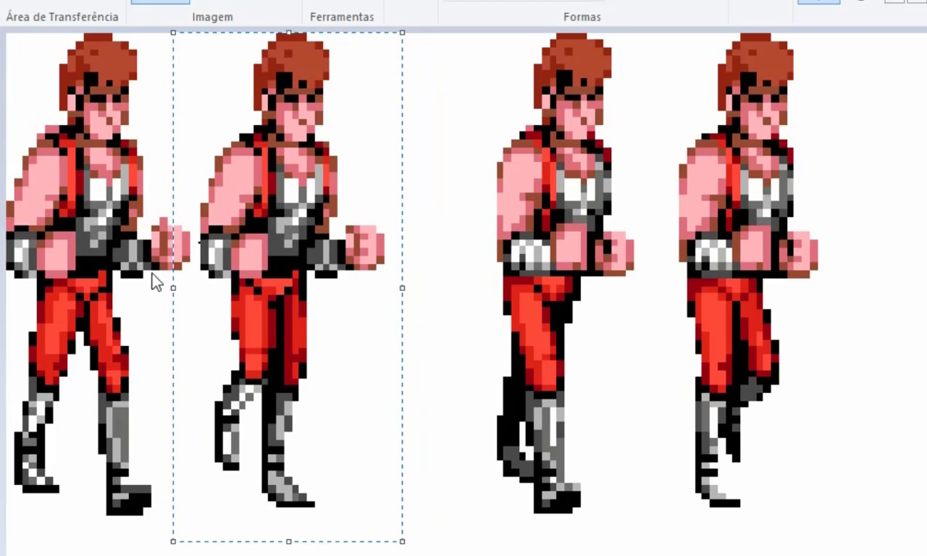
click(464, 445)
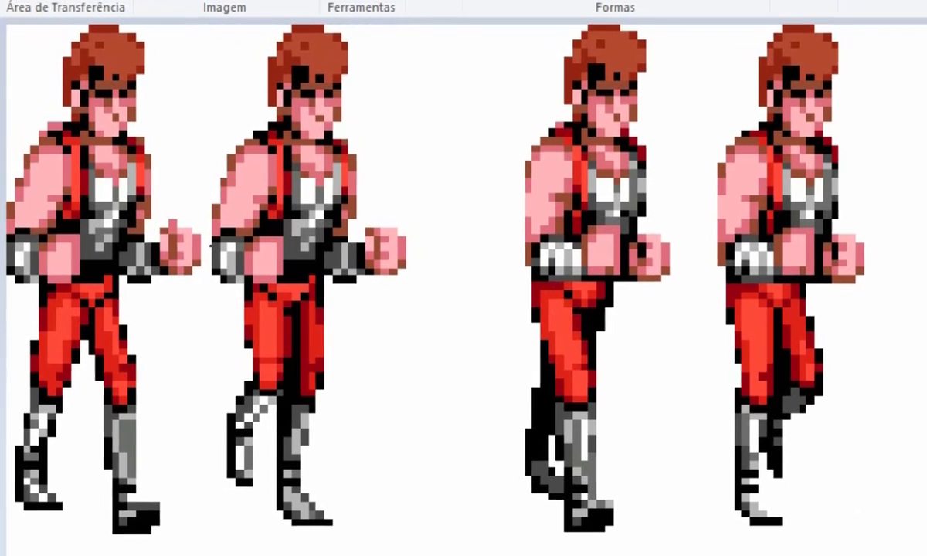
Shift the third and fourth figures left to close the gap
drag(889, 541, 484, 23)
drag(619, 309, 547, 309)
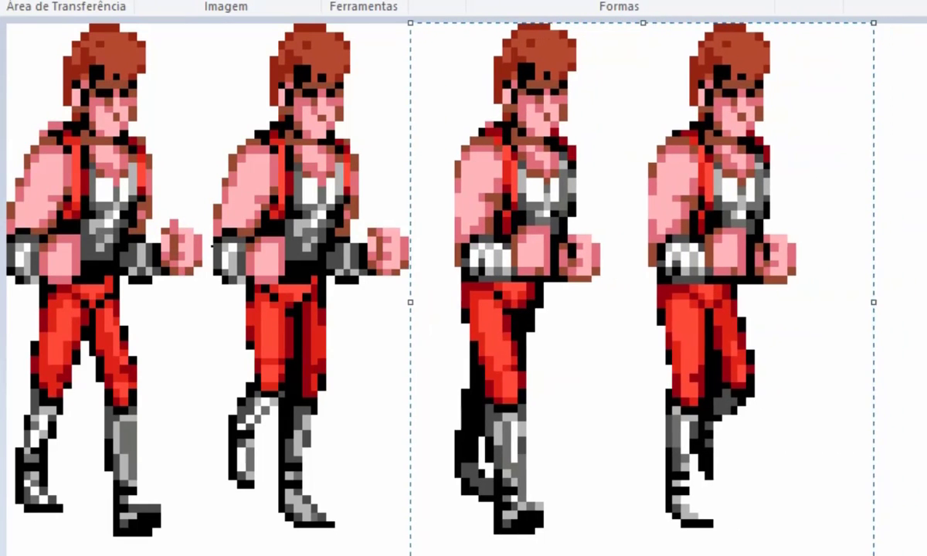
scroll(574, 551, down, 5)
scroll(574, 551, up, 3)
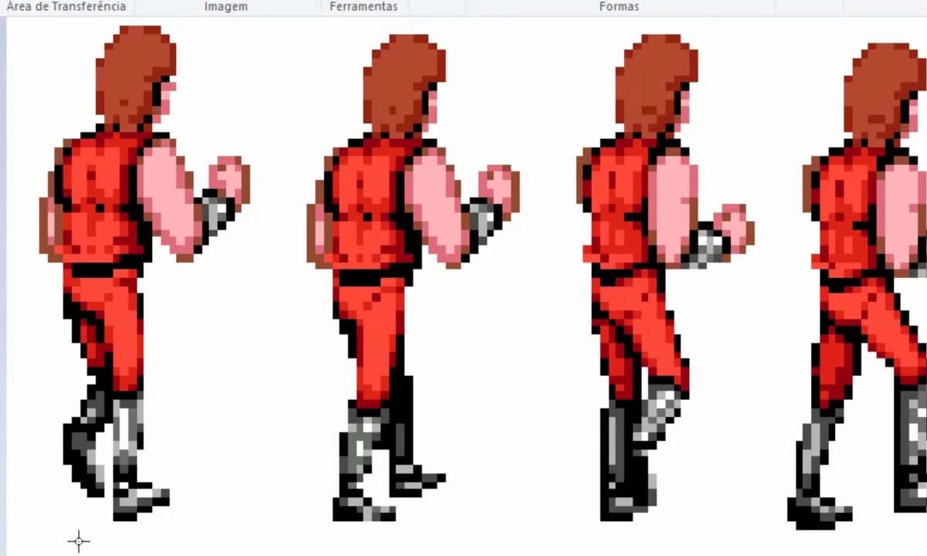
Draw a horizontal black guide line level with the back-view figures' heads
drag(50, 546, 919, 30)
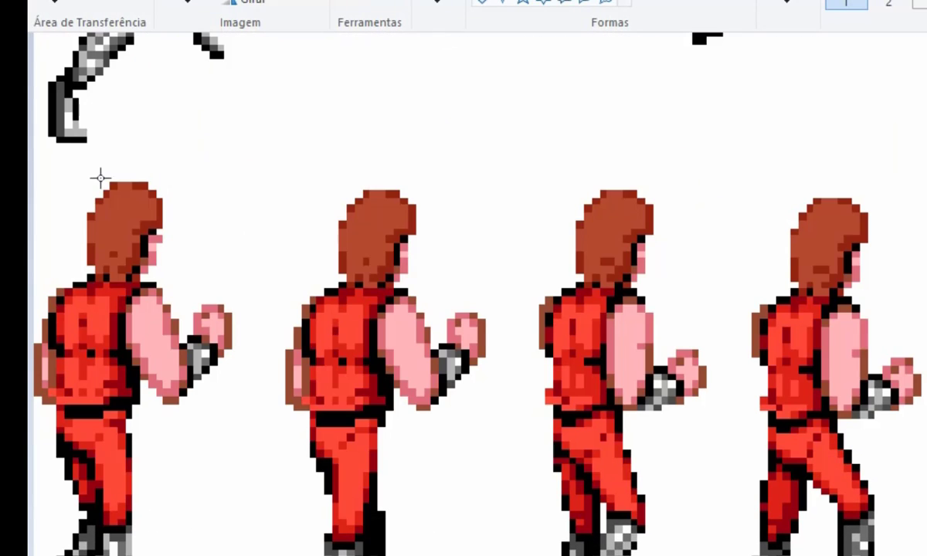
drag(49, 184, 926, 184)
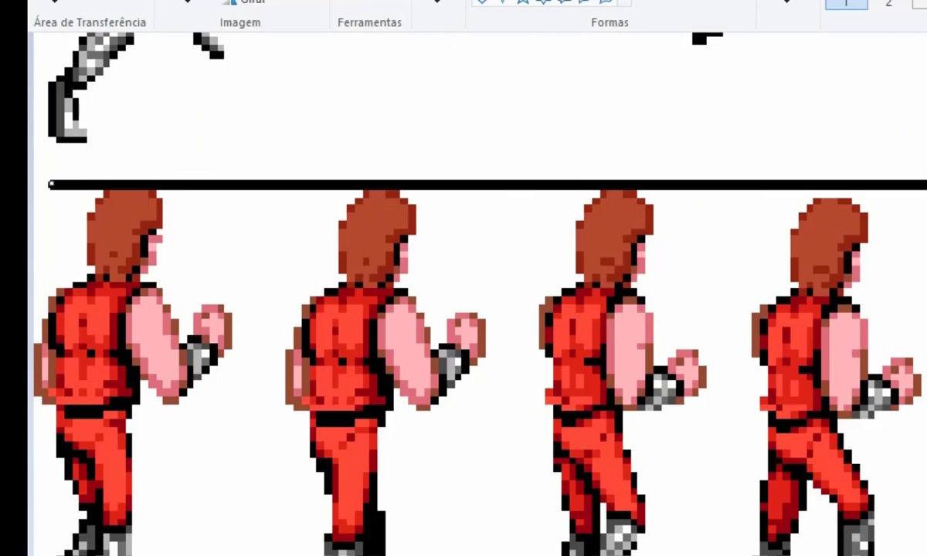
drag(463, 184, 464, 171)
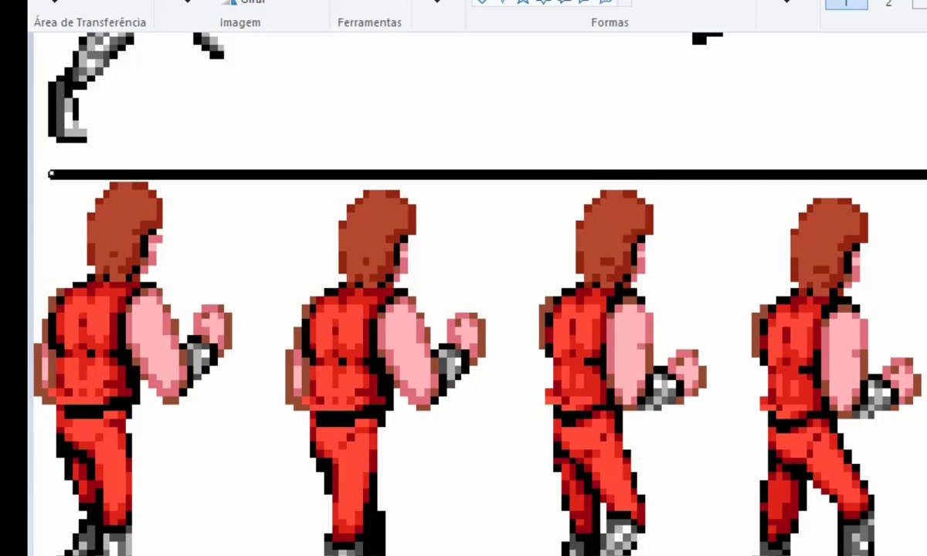
key(Down)
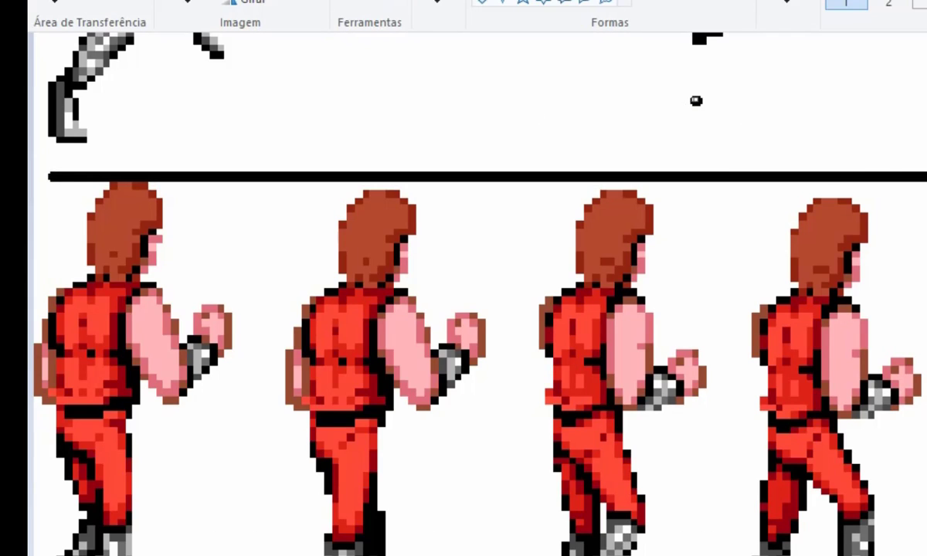
scroll(436, 464, down, 3)
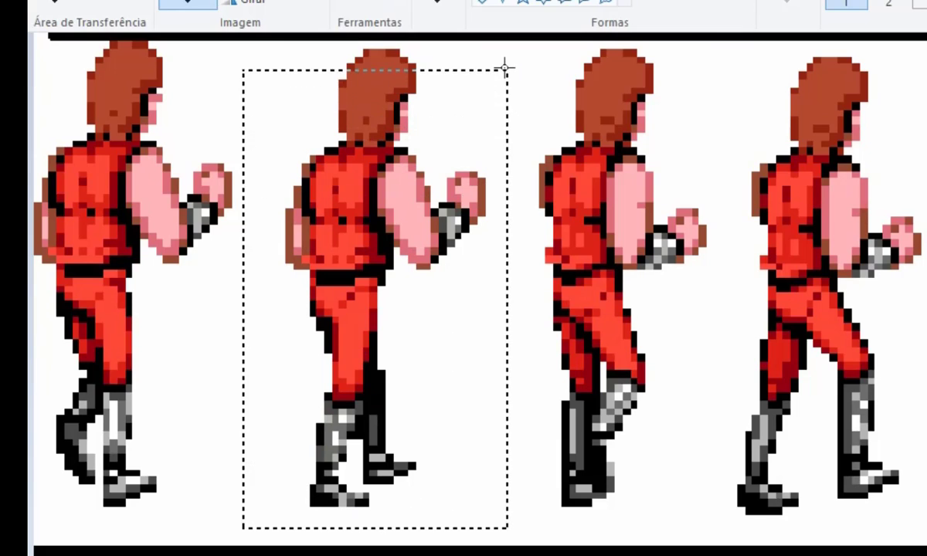
Raise the second, third and fourth back-view figures up to the guide line
drag(493, 146, 507, 46)
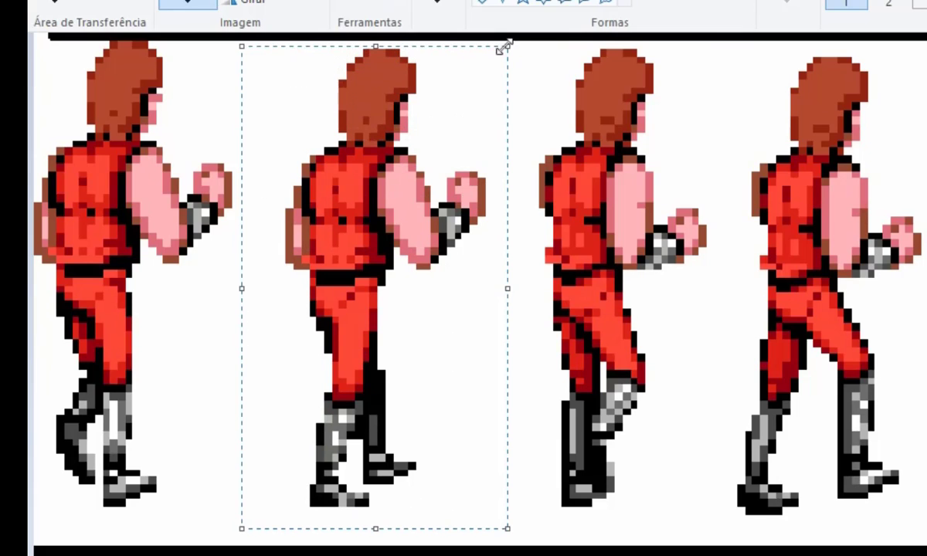
key(Up)
key(Up)
key(Up)
key(Up)
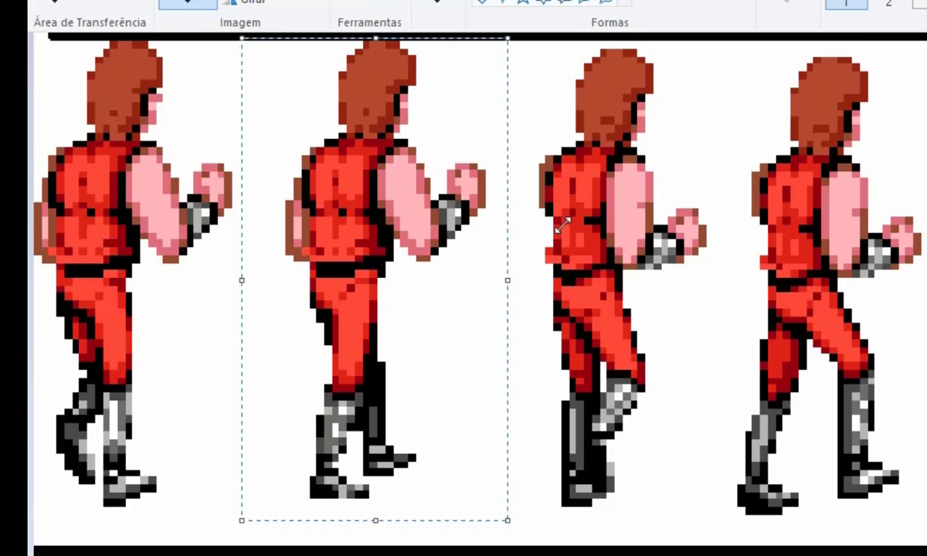
click(563, 287)
drag(539, 472, 710, 48)
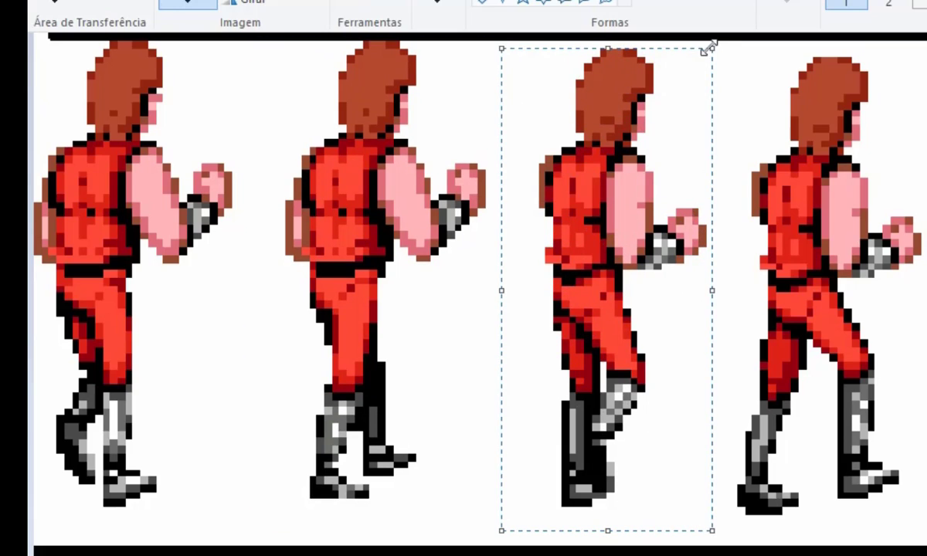
key(Up)
key(Up)
key(Up)
key(Up)
key(Up)
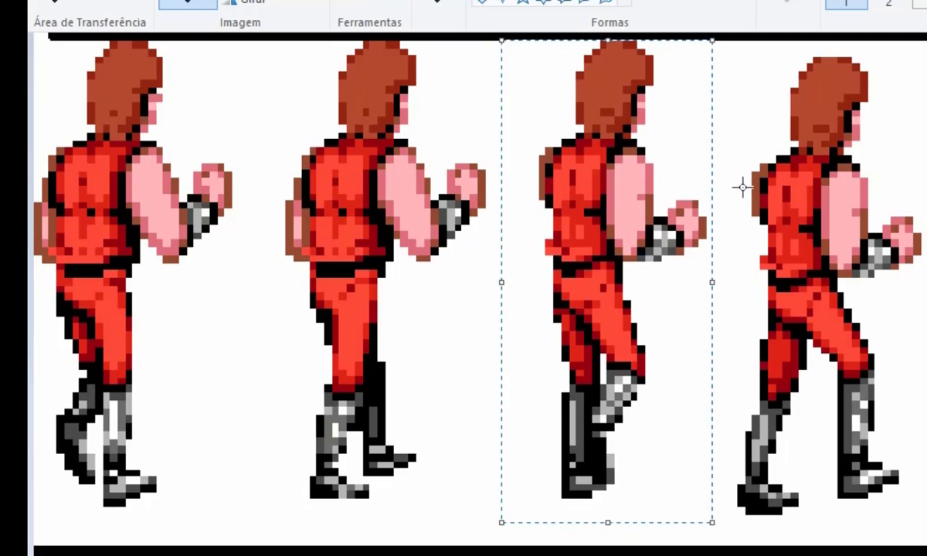
click(742, 179)
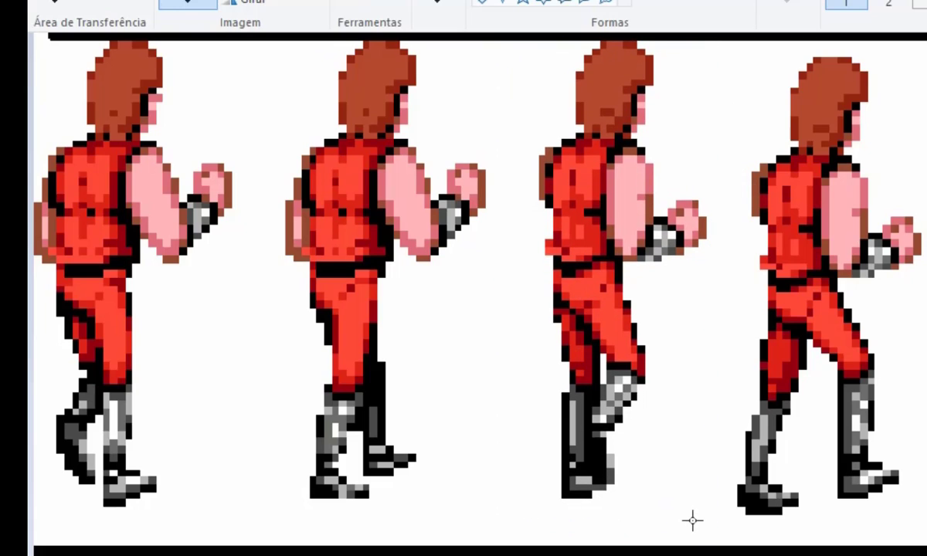
mouse_move(703, 528)
mouse_down()
mouse_move(926, 58)
mouse_move(733, 530)
mouse_up()
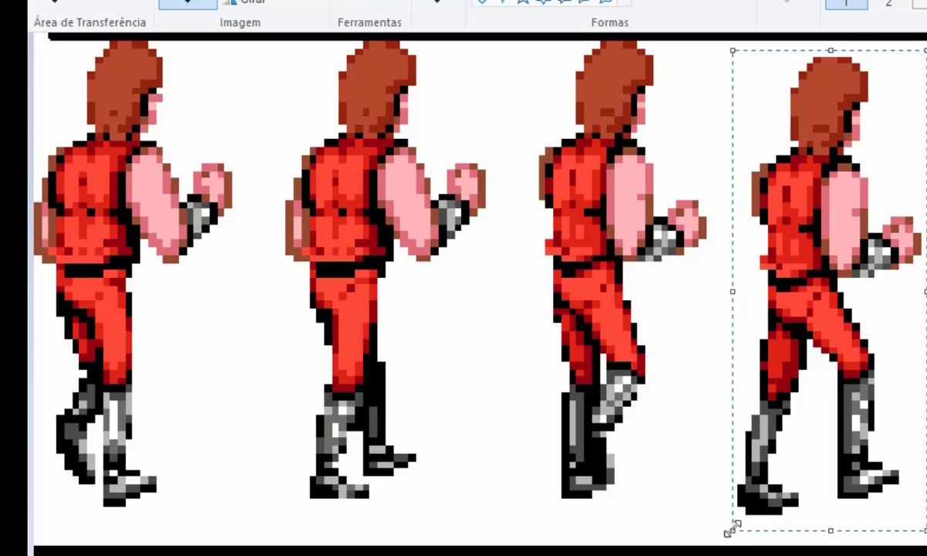
key(Up)
key(Up)
key(Up)
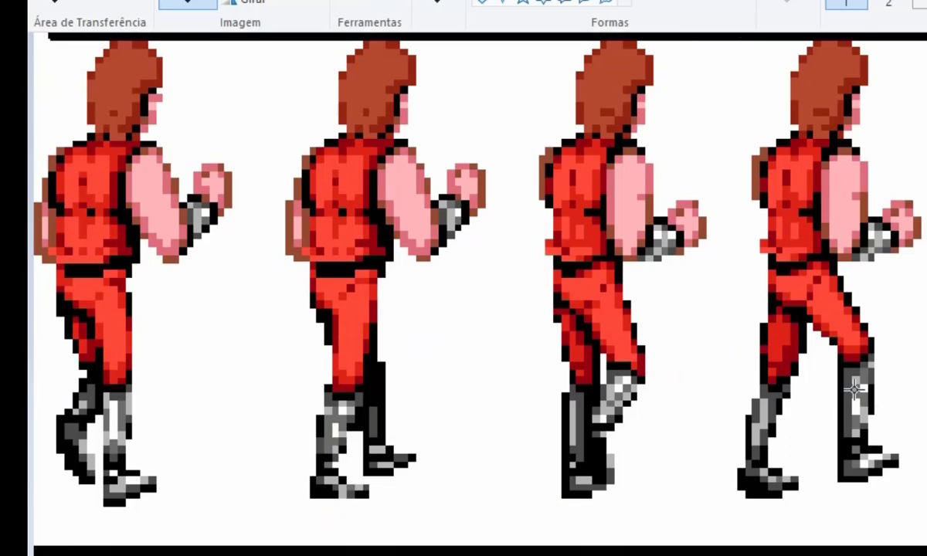
scroll(854, 391, up, 3)
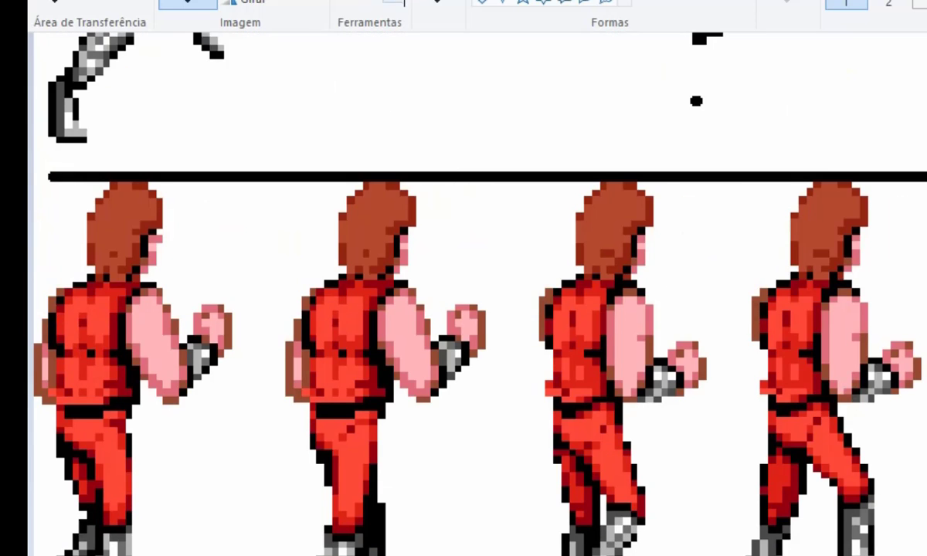
Erase the guide line with white fill and set the colour to magenta (255, 0, 255)
click(282, 177)
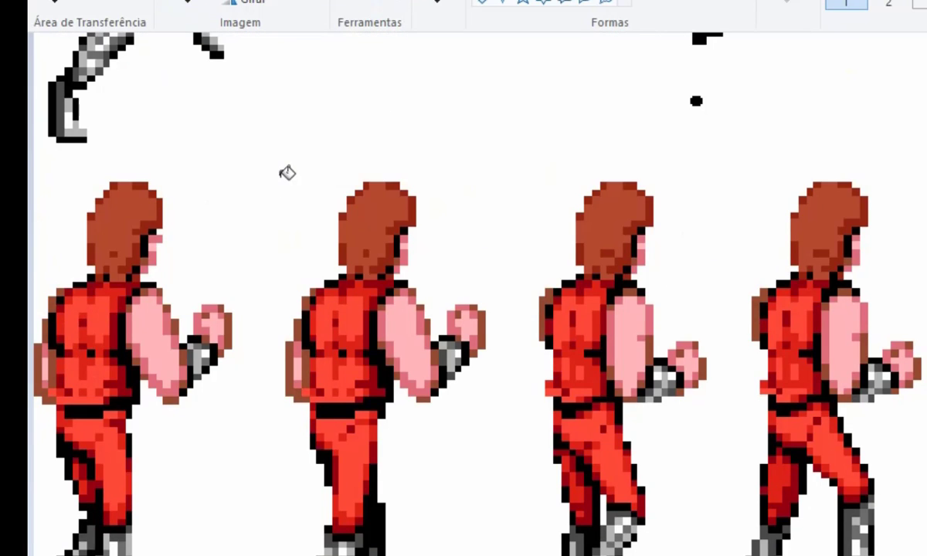
scroll(286, 167, up, 3)
click(901, 78)
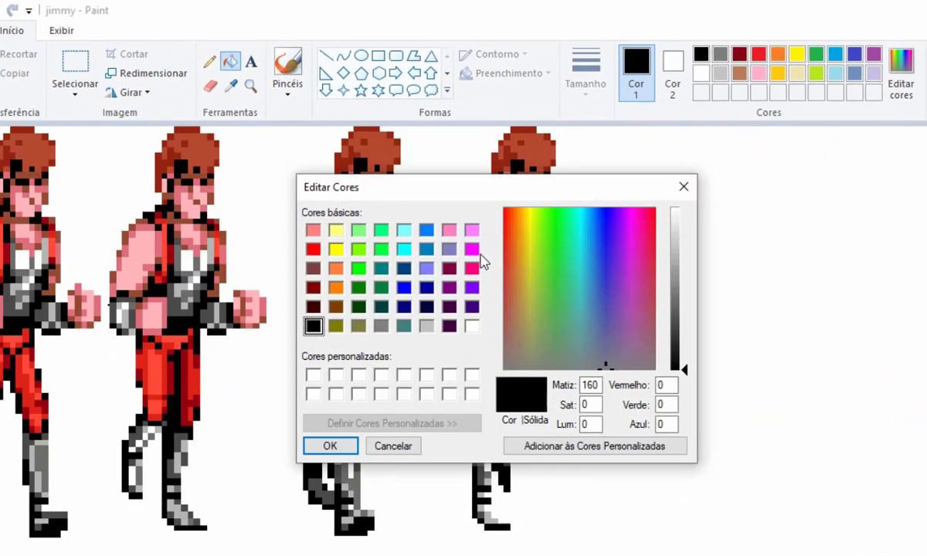
click(472, 249)
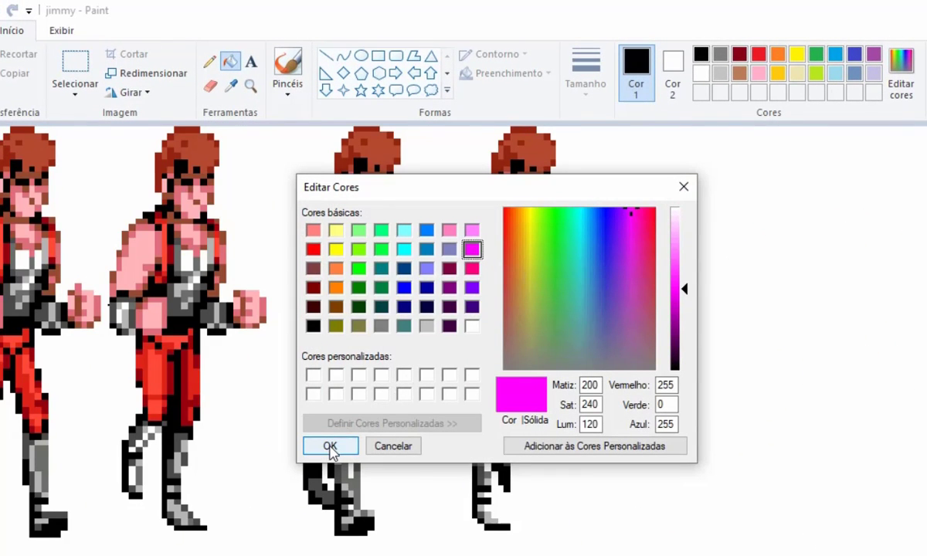
click(330, 446)
Bucket-fill the white background with magenta
click(653, 358)
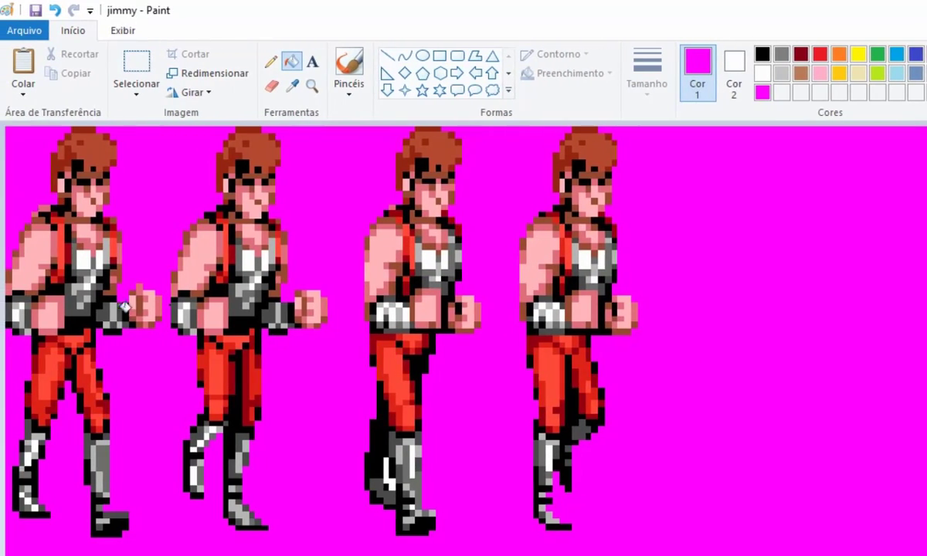
scroll(173, 330, down, 5)
scroll(173, 331, down, 3)
scroll(173, 331, up, 1)
scroll(173, 331, up, 2)
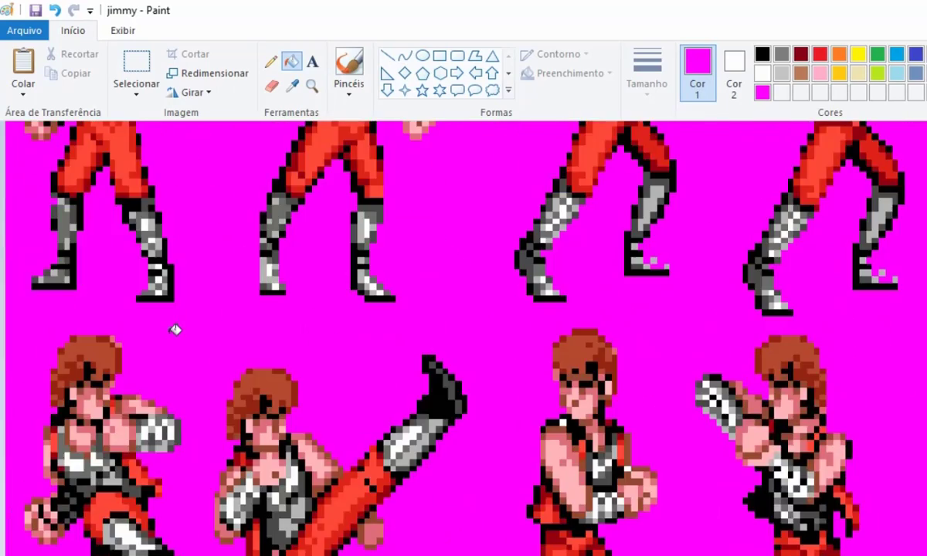
scroll(173, 331, down, 3)
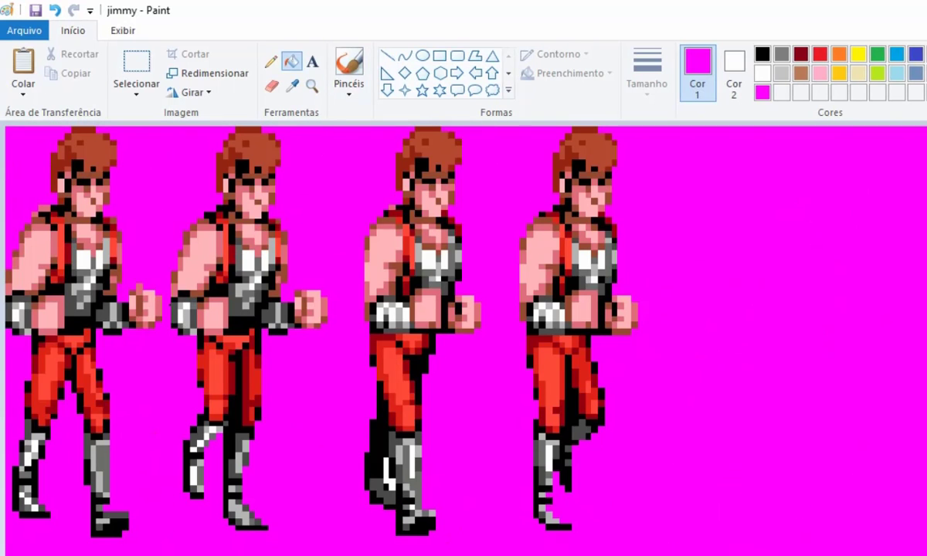
Save the magenta sprite sheet and rename the desktop image file to jimmy2
key(alt+F4)
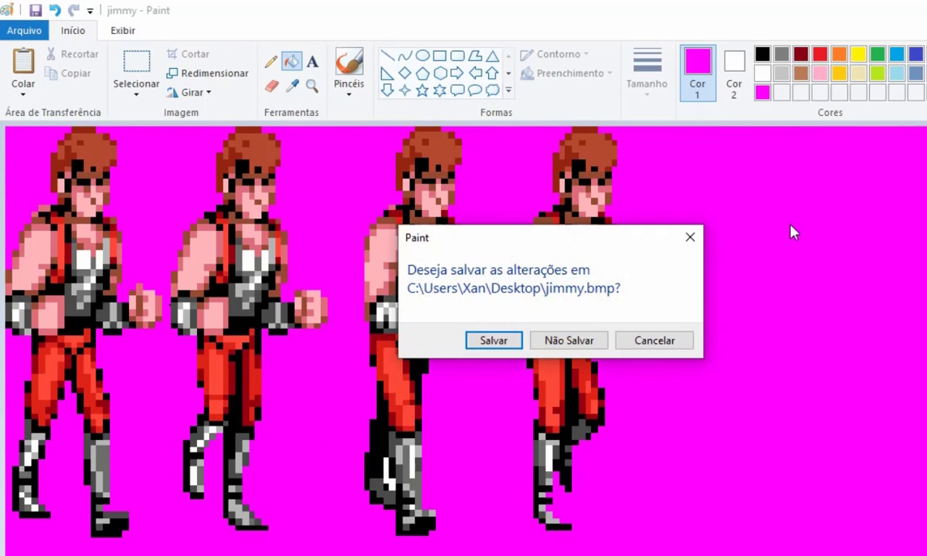
click(487, 348)
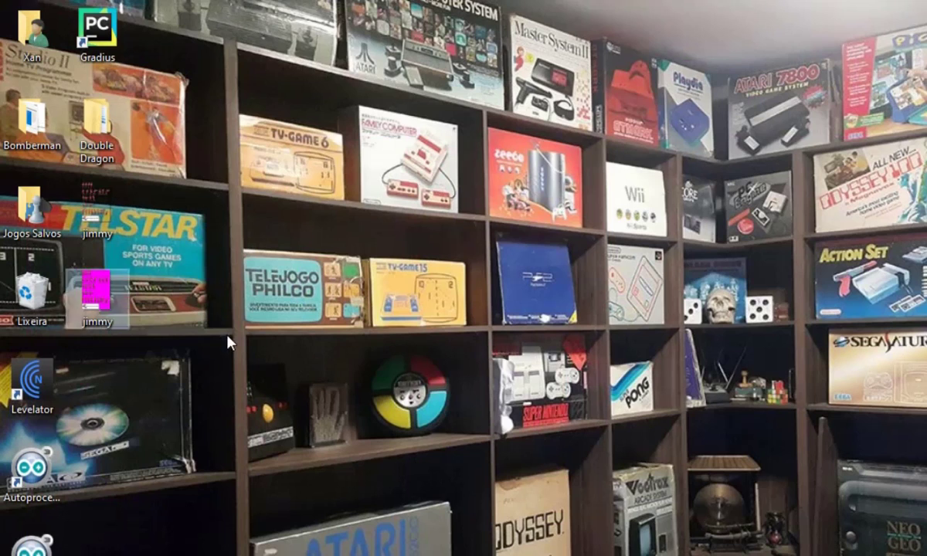
mouse_move(96, 287)
mouse_down()
mouse_move(127, 176)
mouse_move(112, 335)
mouse_up()
click(110, 325)
text(2)
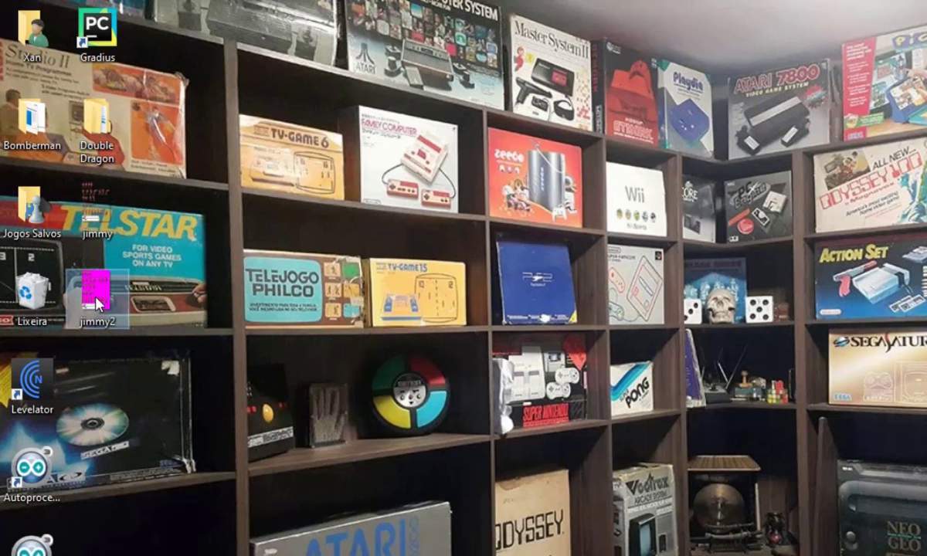
Move jimmy2 into the Double Dragon img folder and walk Jimmy right in-game to test it
drag(97, 290, 106, 132)
double_click(97, 120)
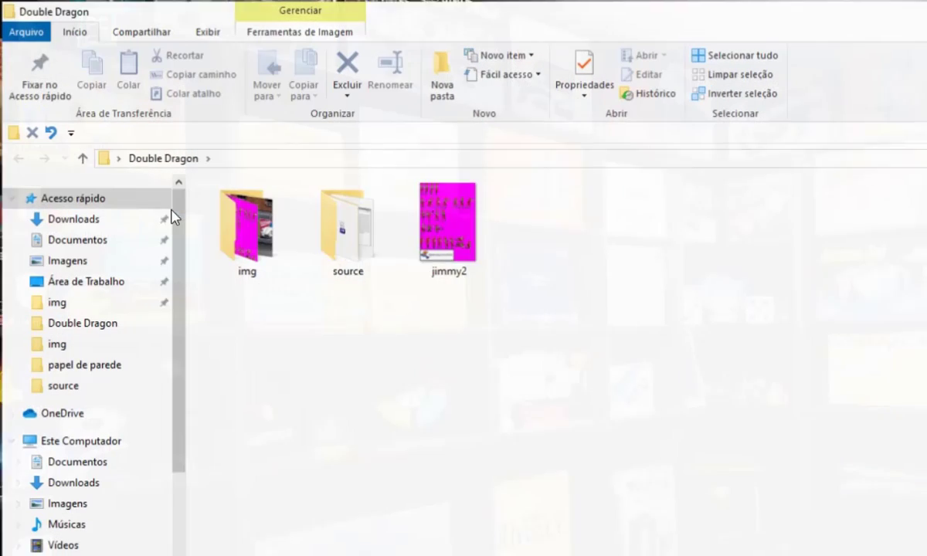
mouse_move(421, 255)
mouse_down()
mouse_move(337, 367)
mouse_move(244, 261)
mouse_up()
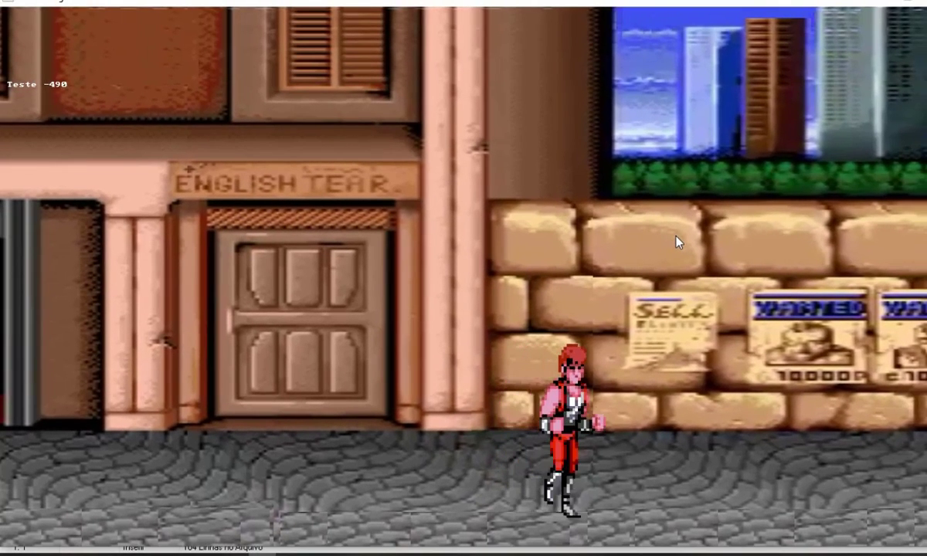
key(Right)
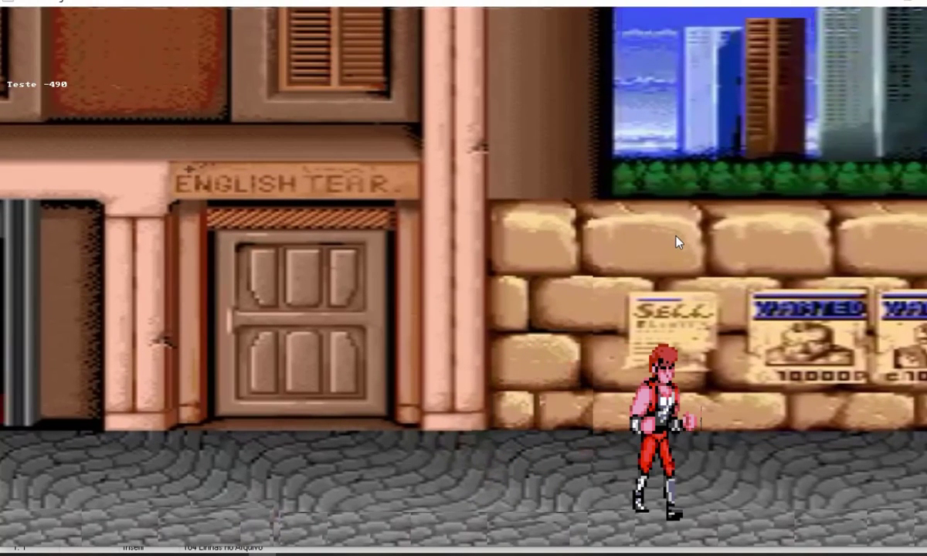